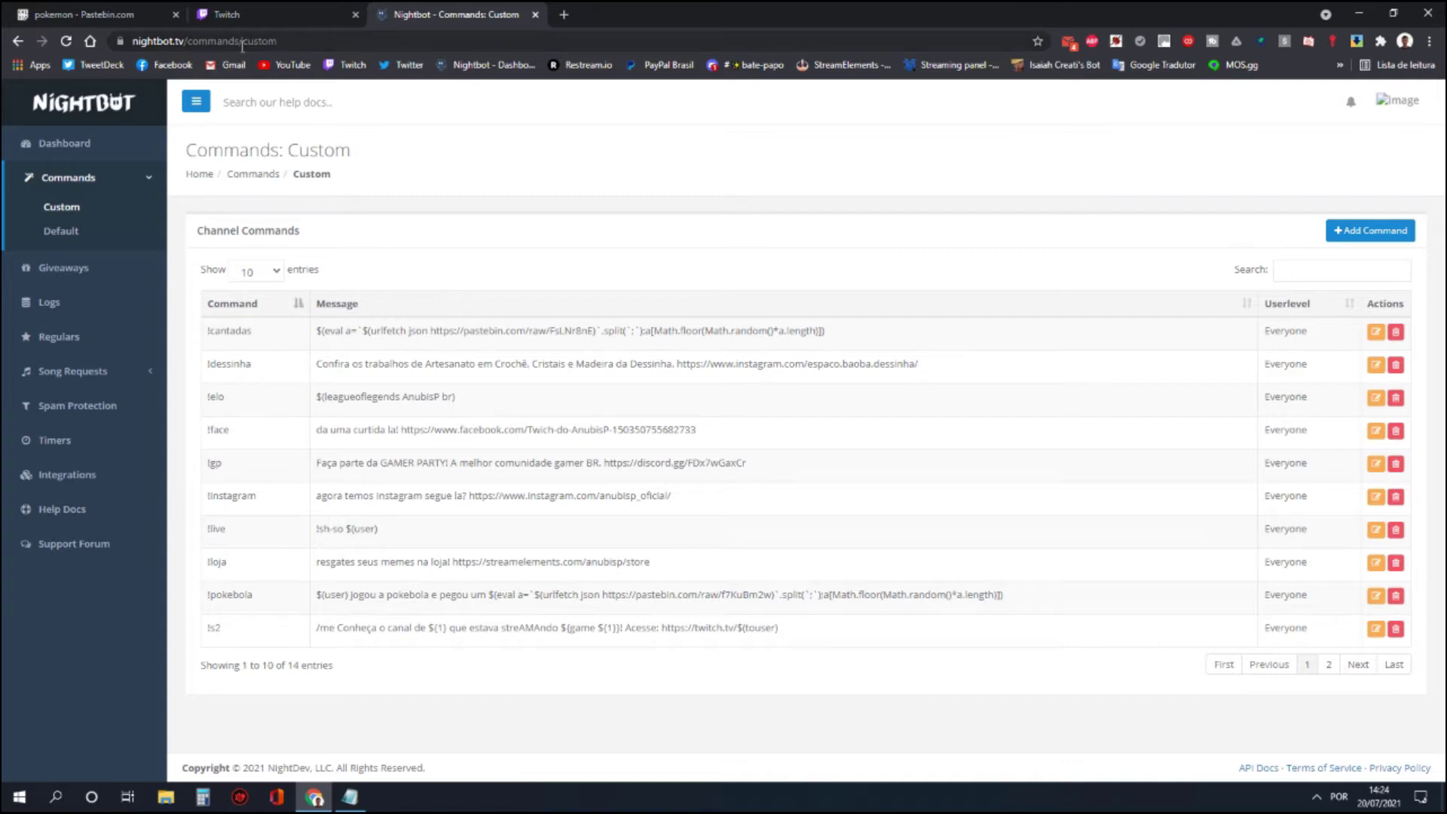
Switch to the Twitch stream manager and send the message "!pokebola" in the channel chat
{"action": "left_click", "coordinate": [229, 17]}
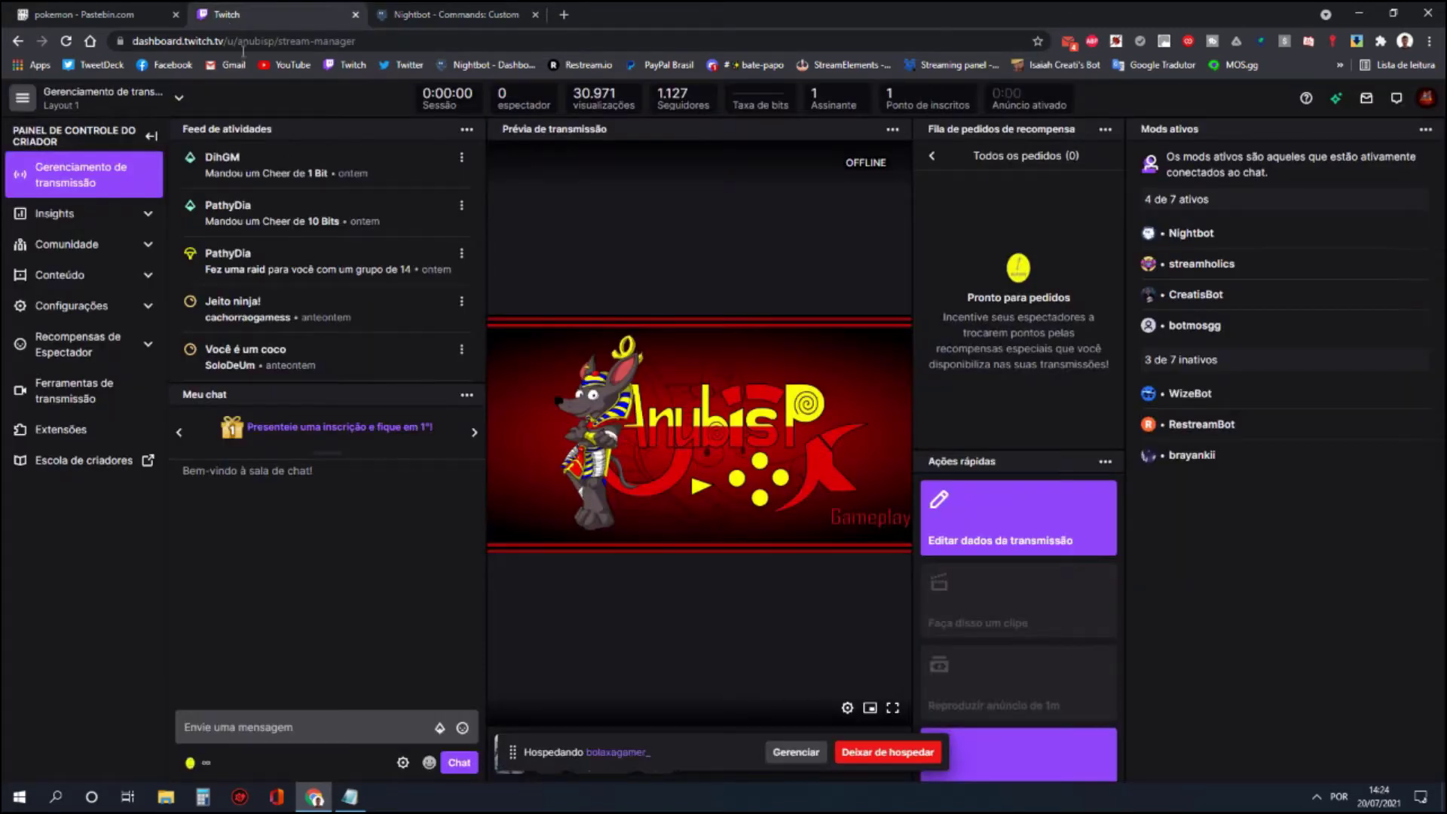
{"action": "left_click", "coordinate": [320, 727]}
{"action": "type", "text": "!"}
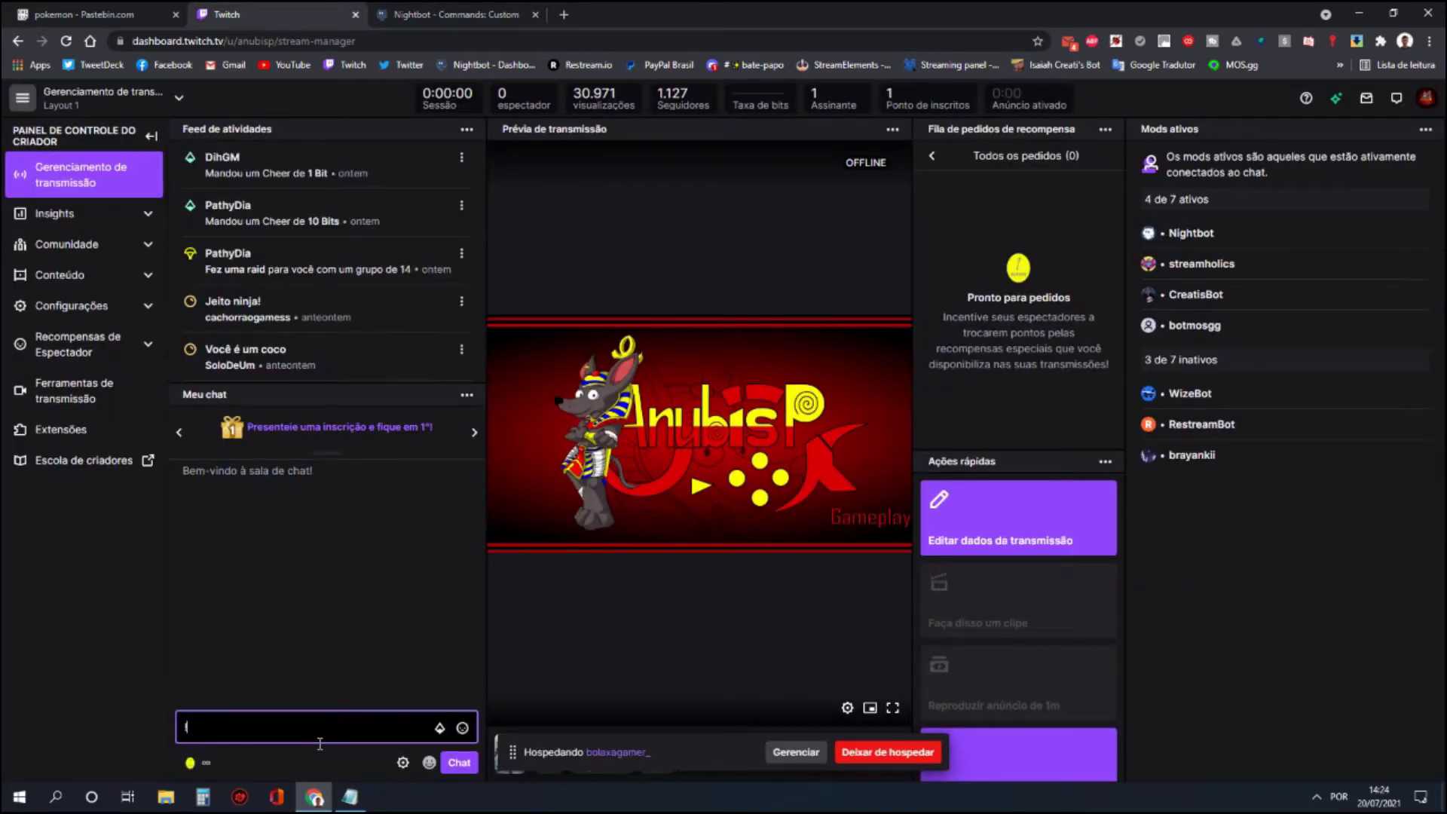
{"action": "type", "text": "pokebola"}
{"action": "key", "text": "Return"}
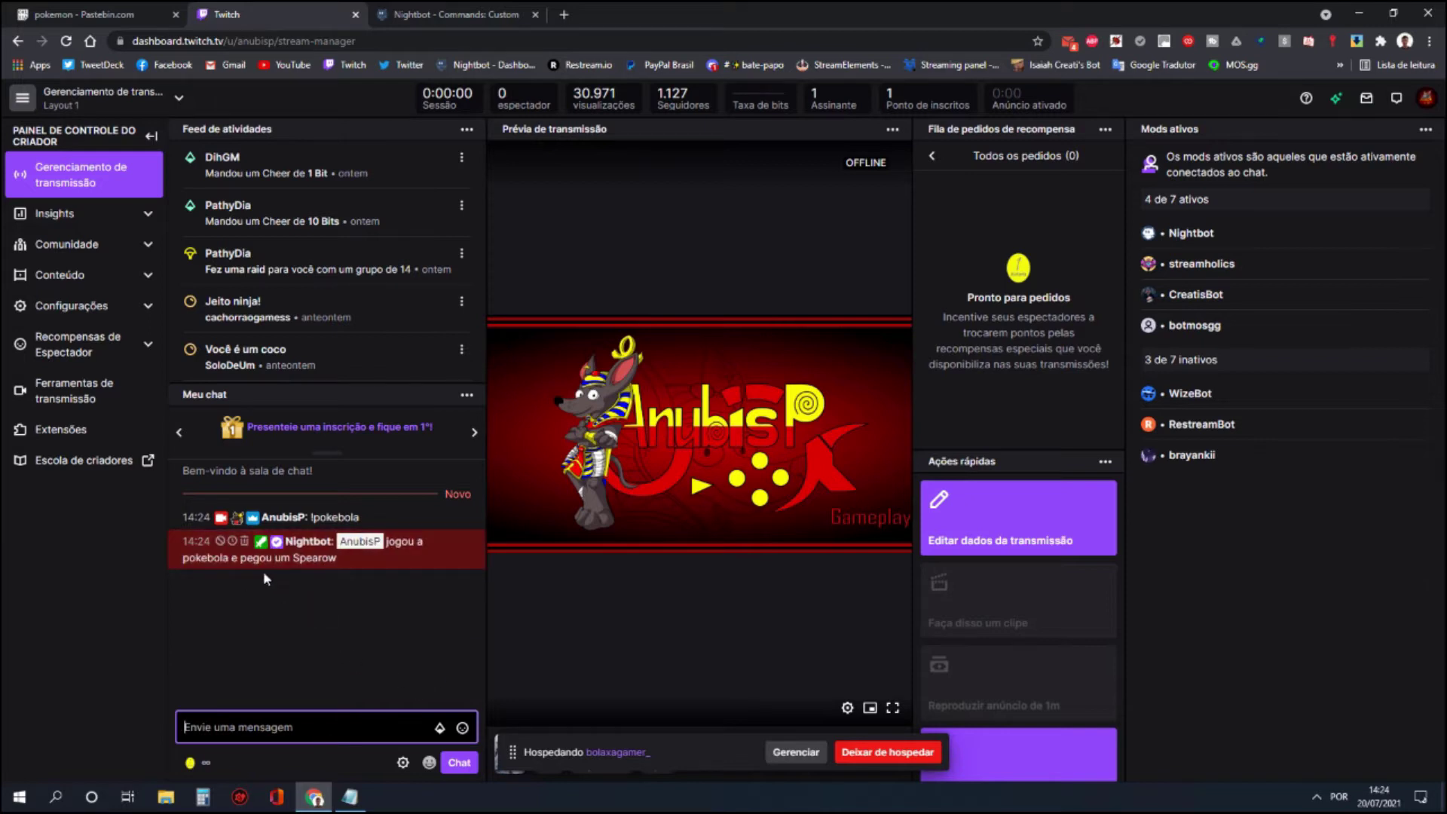
Compare the pokemon paste on Pastebin with the bot's reply in Twitch chat and the custom command list in Nightbot
{"action": "left_click", "coordinate": [83, 14]}
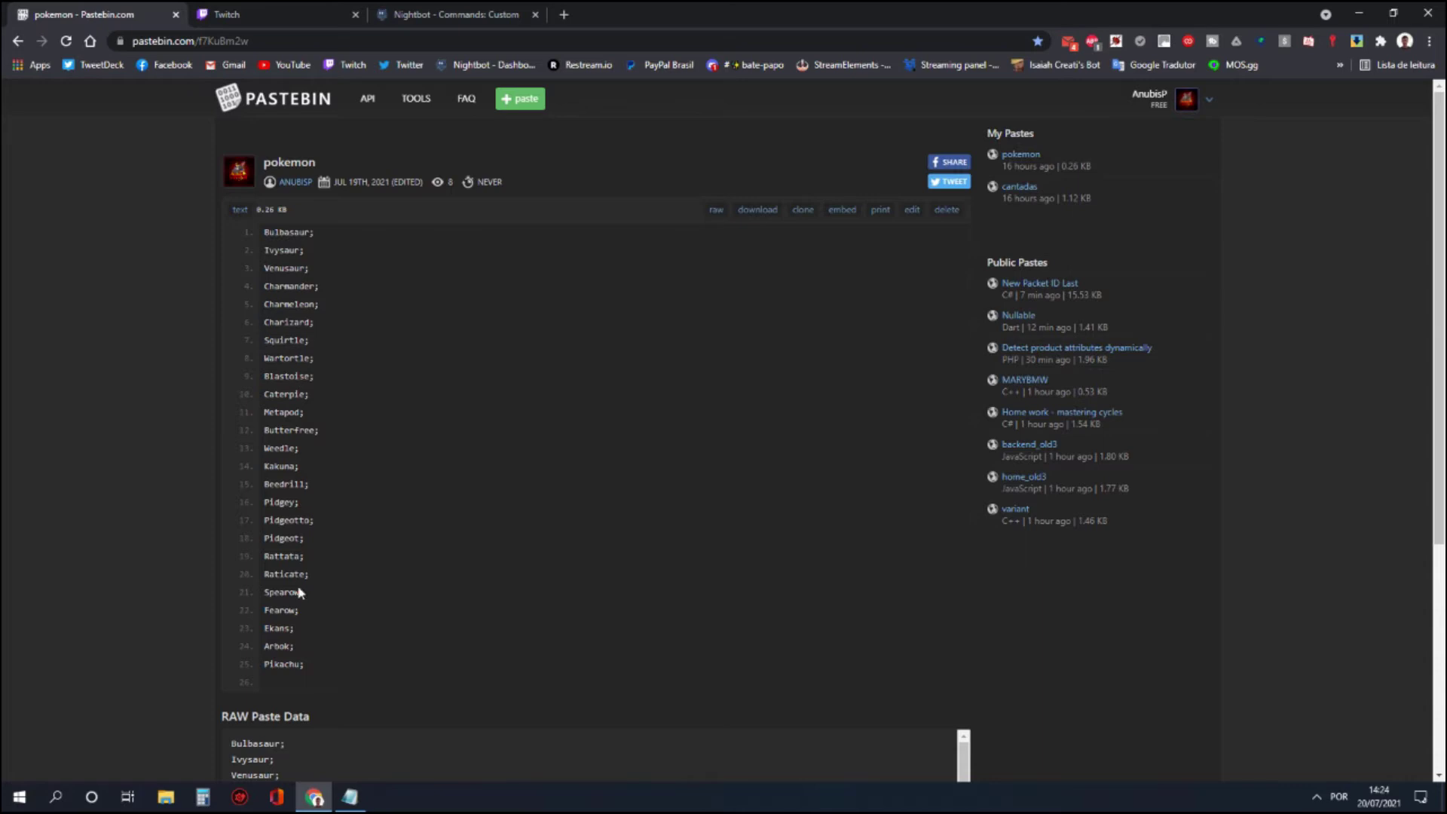
{"action": "left_click", "coordinate": [248, 18]}
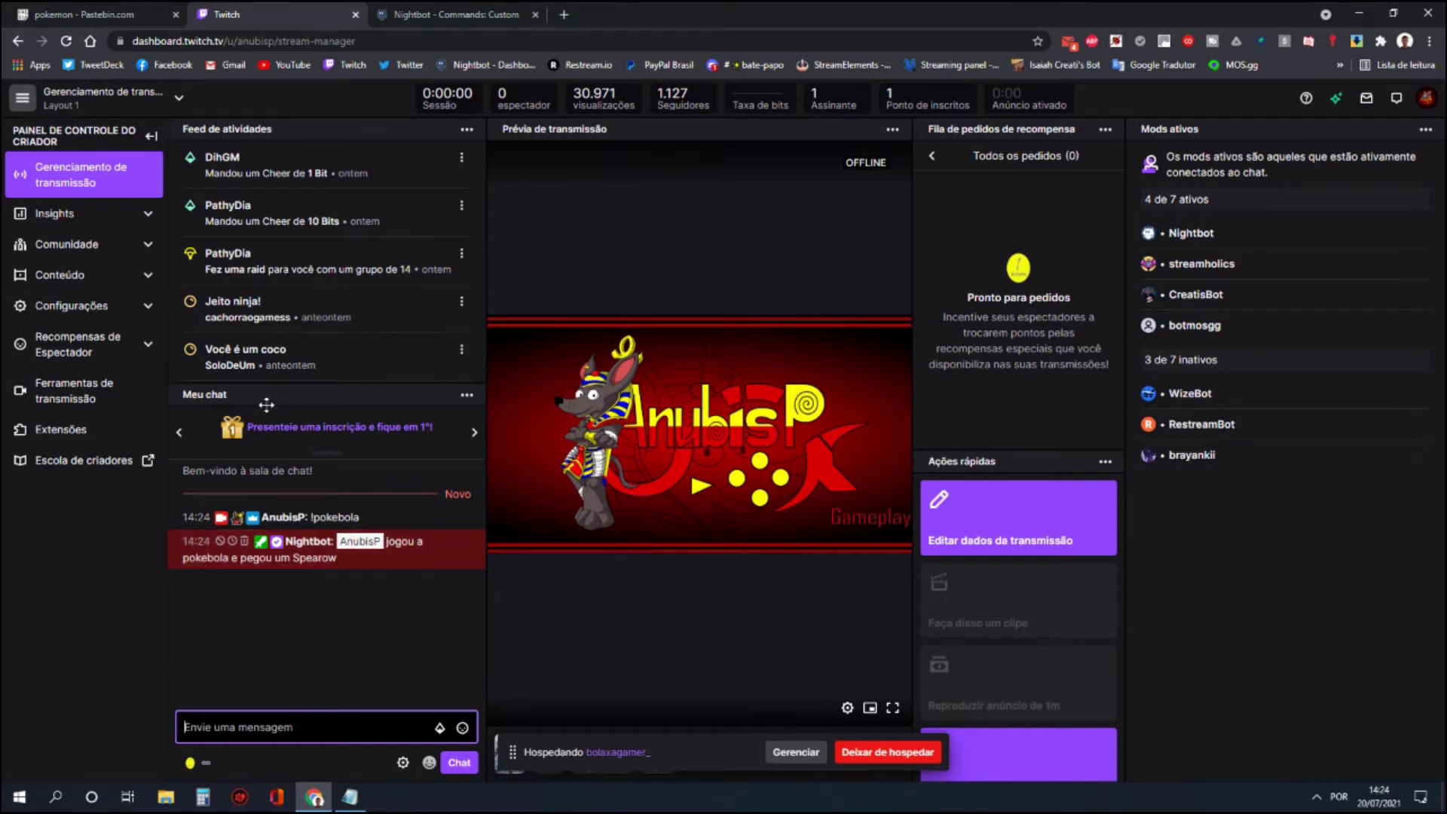
{"action": "left_click", "coordinate": [82, 14]}
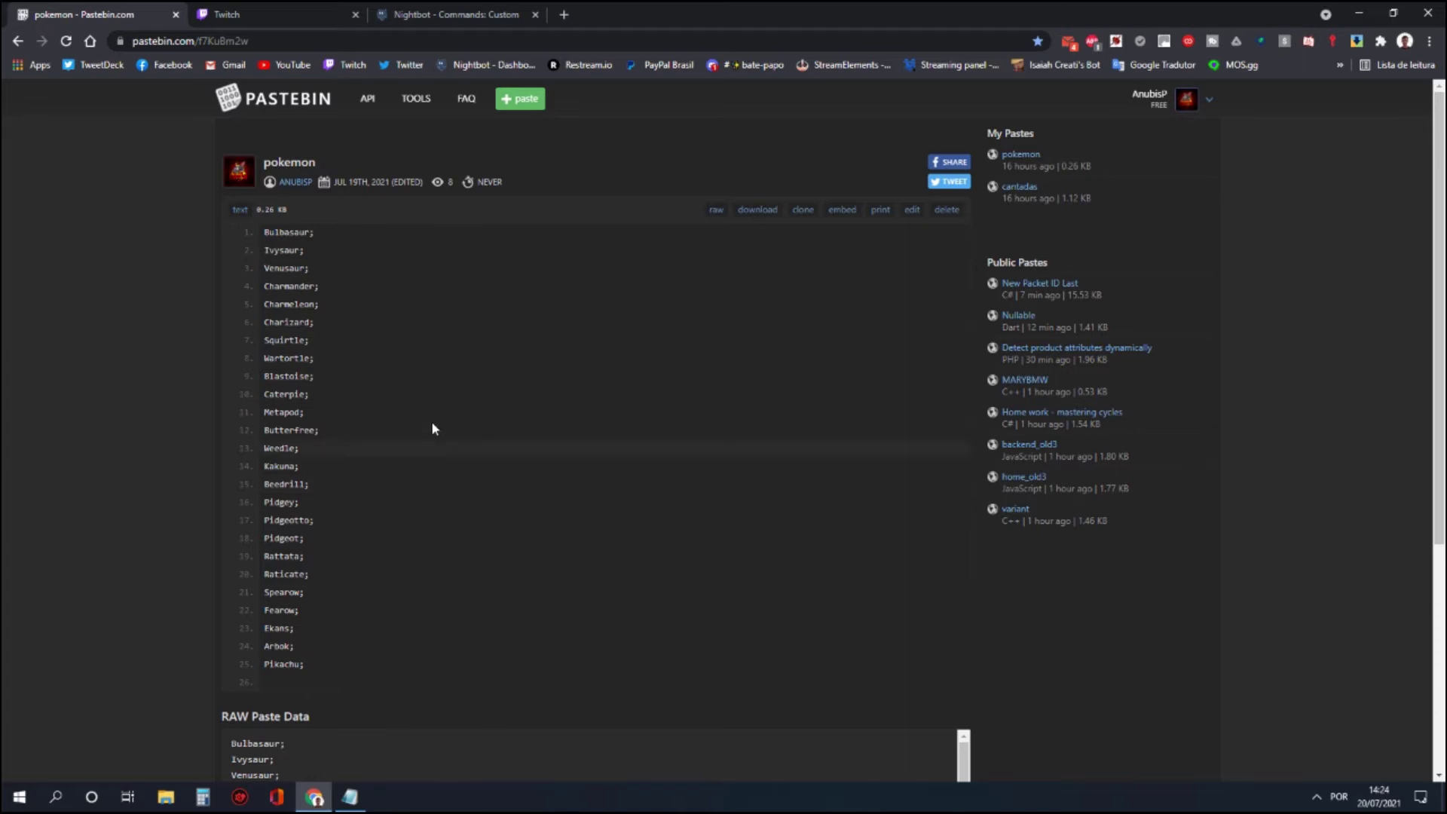
{"action": "left_click", "coordinate": [256, 18]}
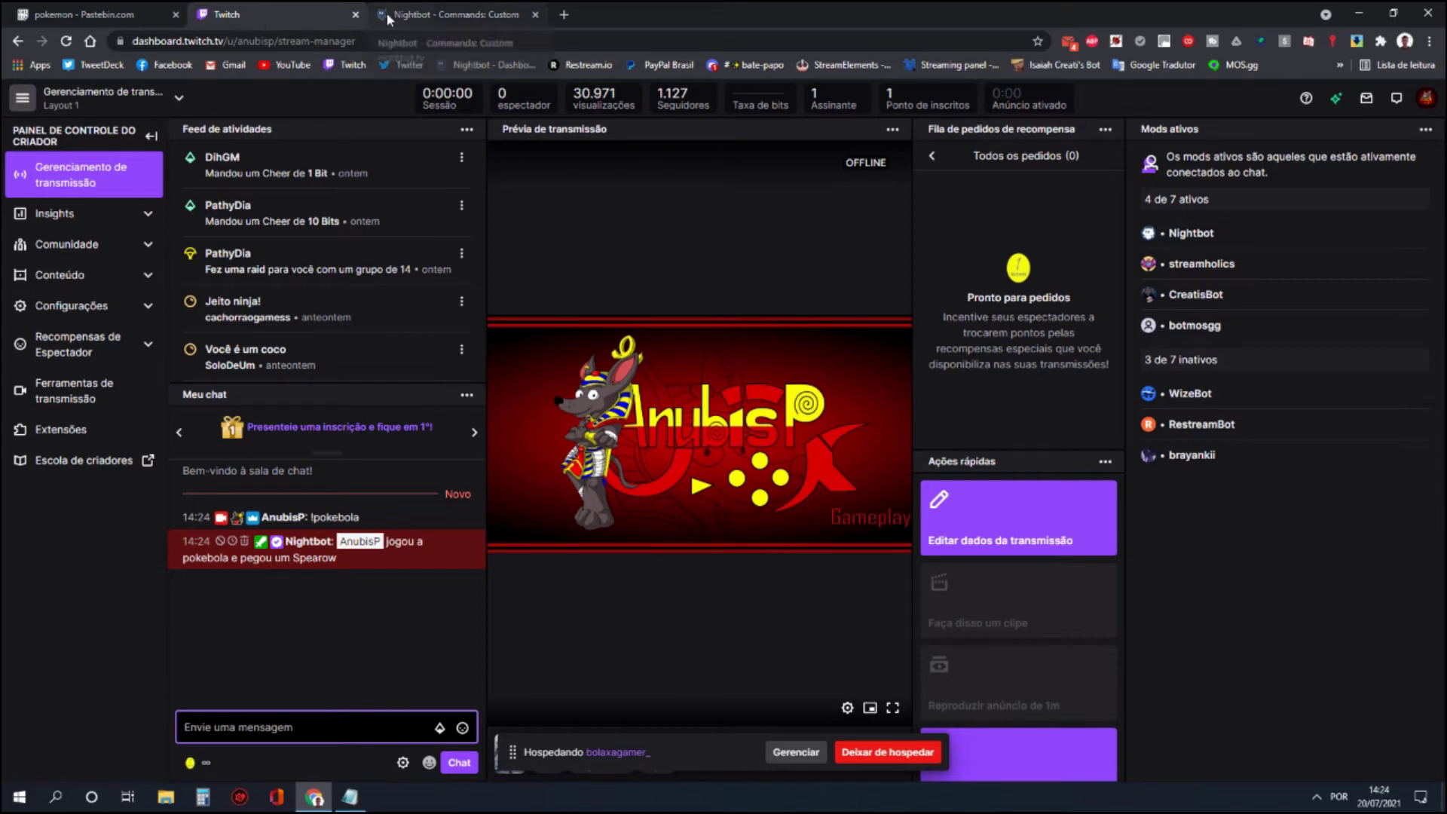
{"action": "left_click", "coordinate": [422, 14]}
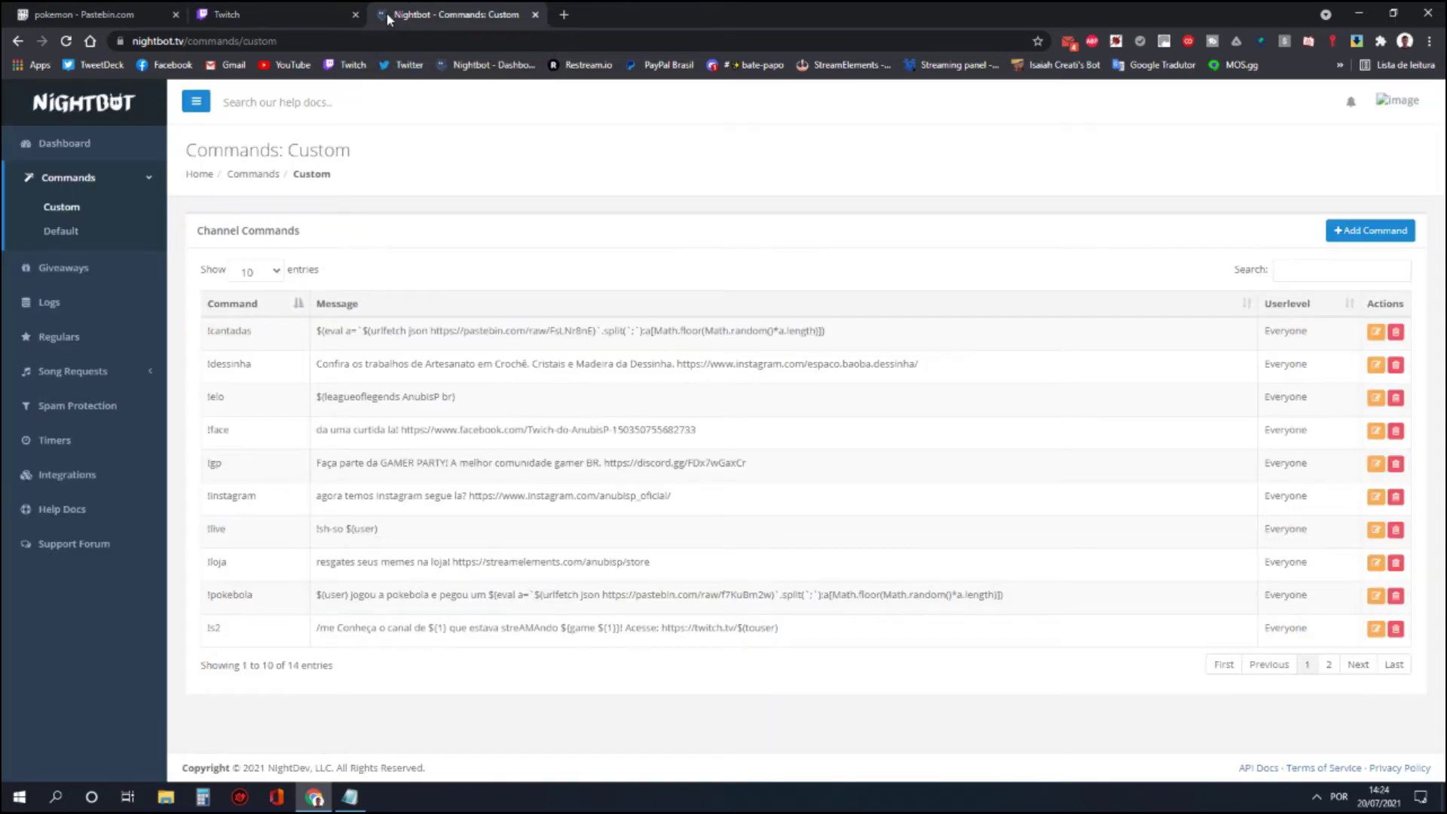
{"action": "left_click", "coordinate": [275, 9]}
Start a new Pastebin paste and enter "x-salada;" and "cachorro quente;" on separate lines
{"action": "left_click", "coordinate": [113, 15]}
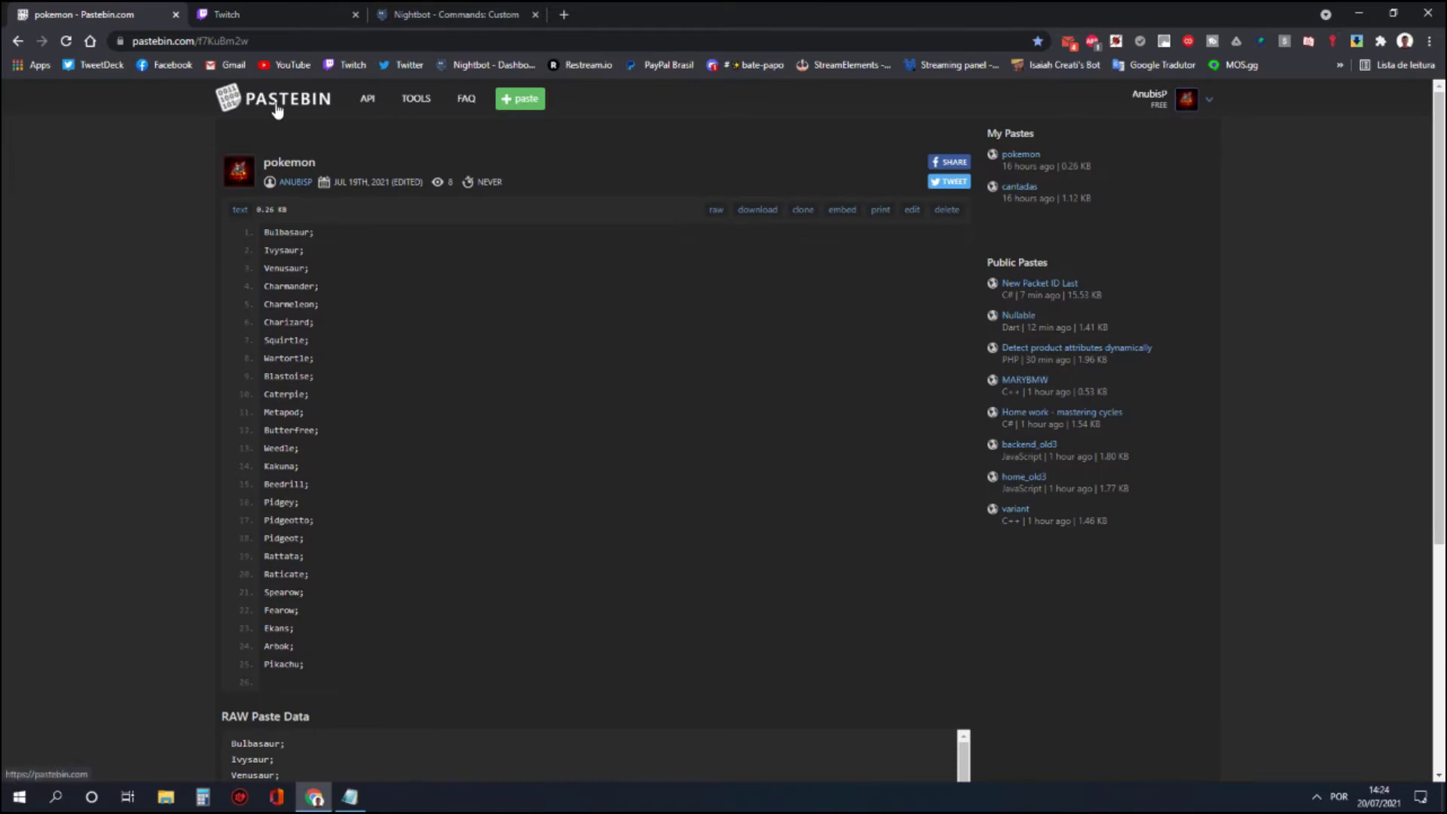
{"action": "left_click", "coordinate": [518, 109]}
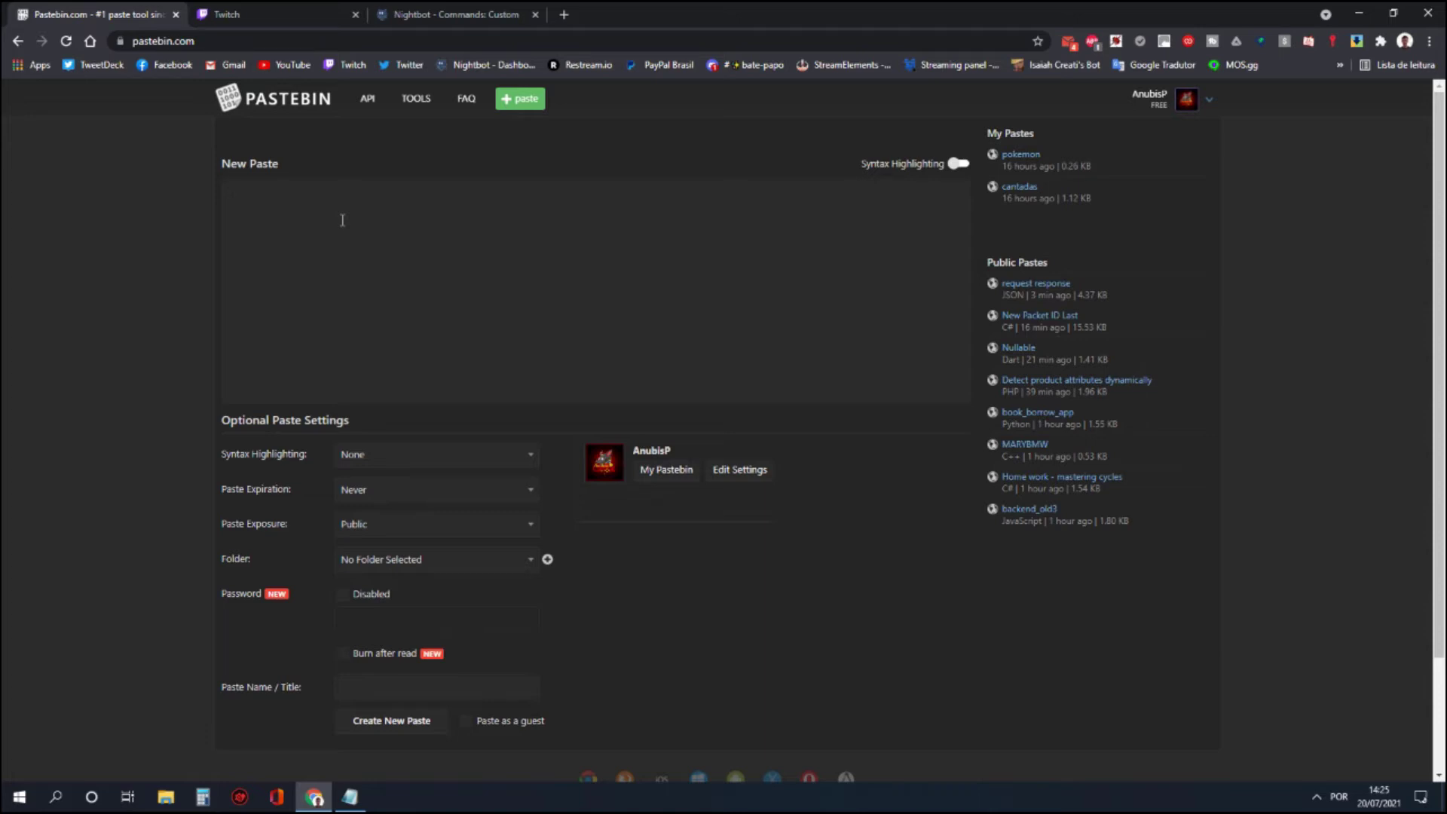
{"action": "type", "text": "x"}
{"action": "type", "text": "-salada"}
{"action": "type", "text": ";"}
{"action": "type", "text": "cacho"}
{"action": "type", "text": "rro"}
{"action": "type", "text": "quente"}
{"action": "type", "text": ";"}
Add the lines "x-calabrasa;", "x-burgue;", "x-coração;", "Pizza;" and "X-frango;" to the paste
{"action": "key", "text": "Return"}
{"action": "type", "text": "x"}
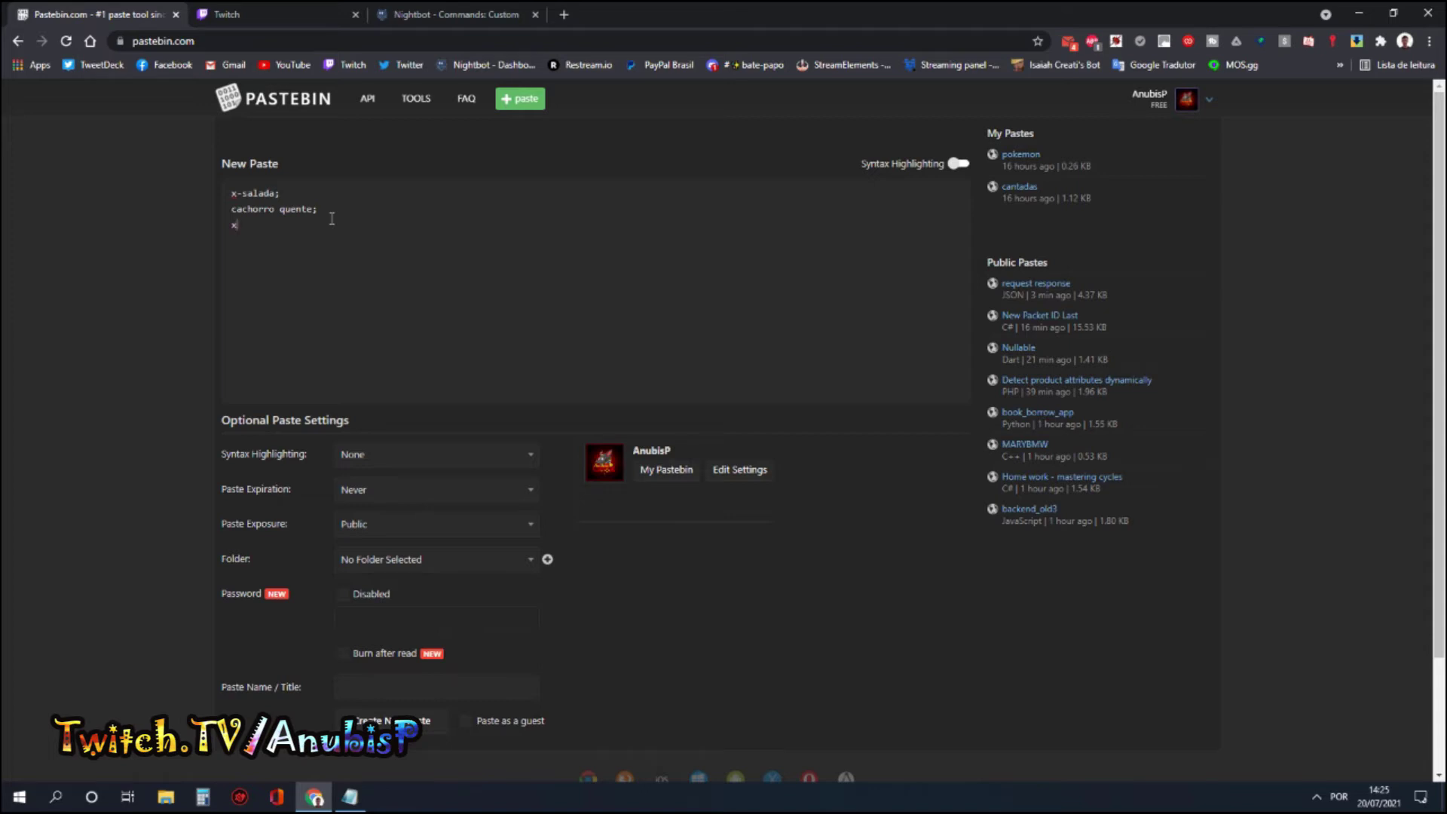
{"action": "type", "text": "-calabrase"}
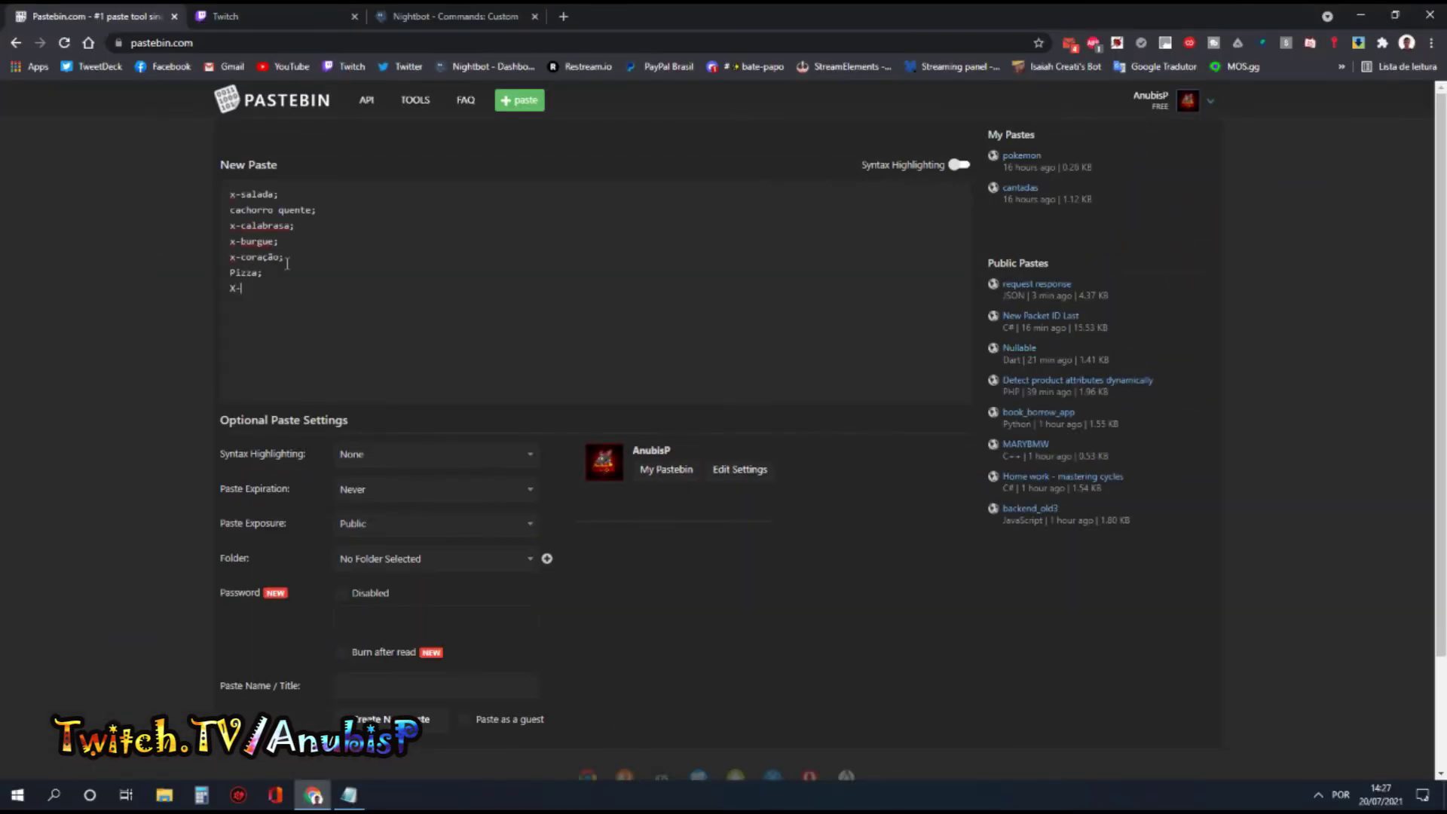
{"action": "type", "text": "frango"}
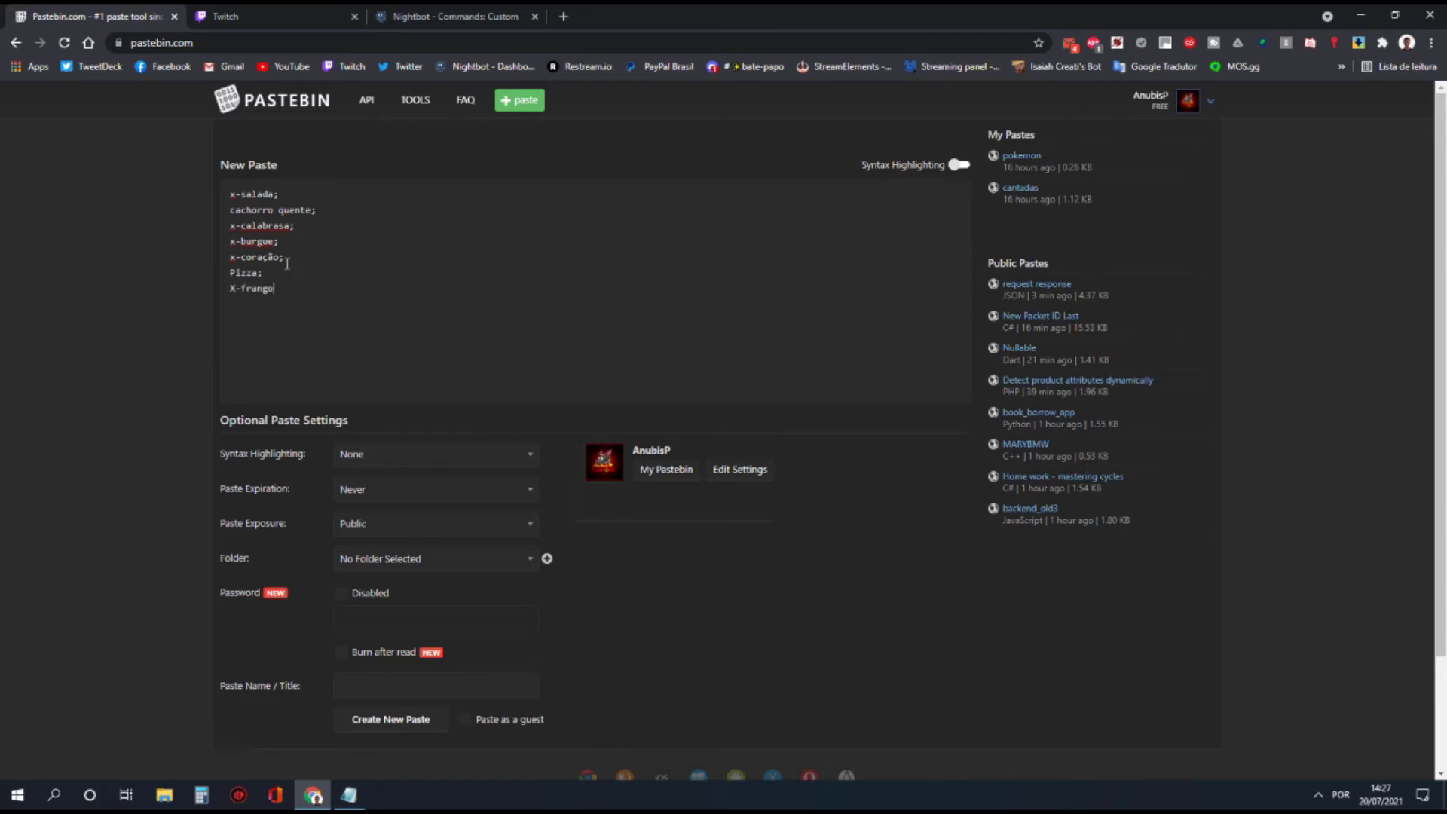
{"action": "type", "text": ";"}
Title the paste "lanche" and create it
{"action": "left_click", "coordinate": [394, 693]}
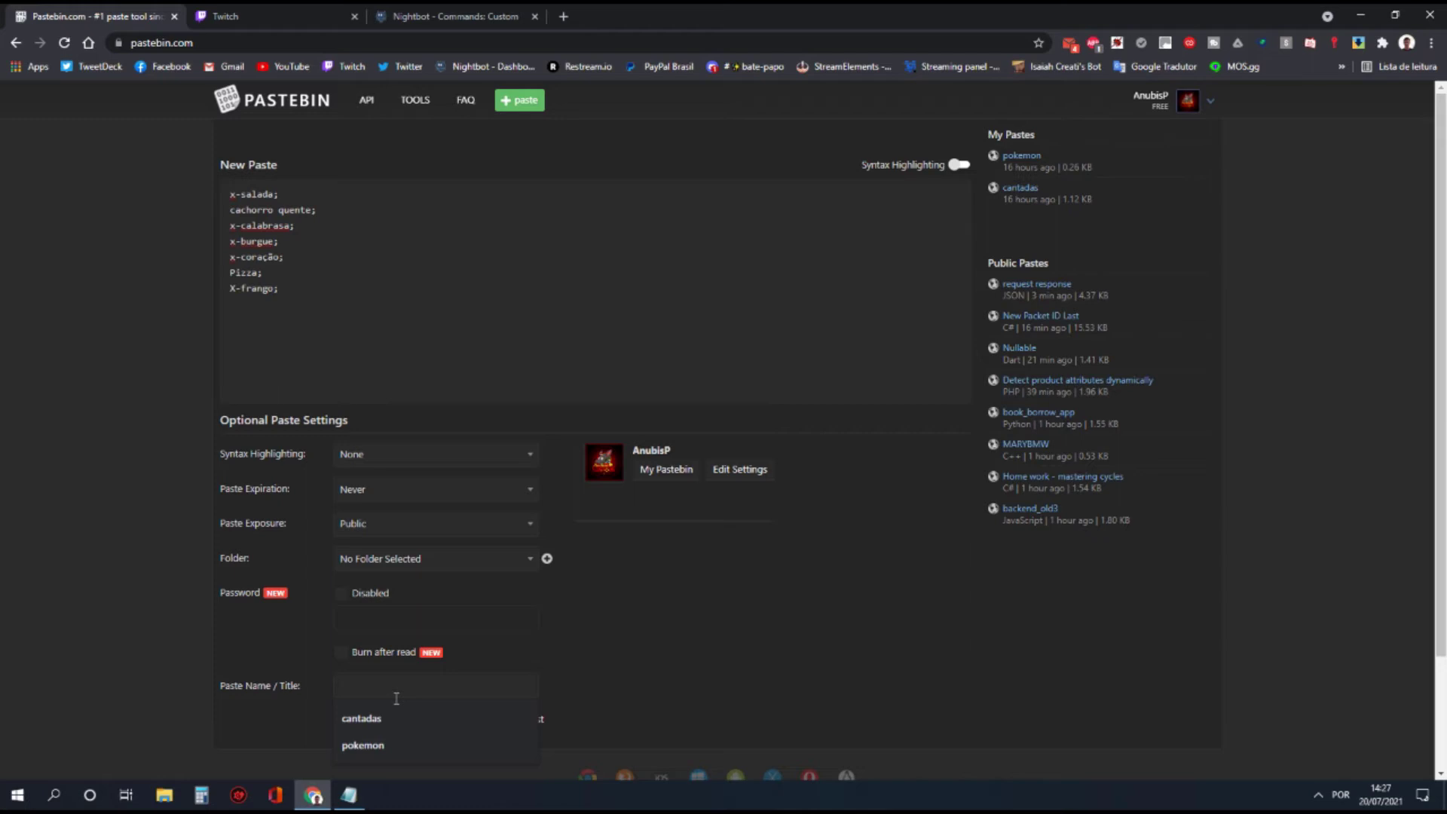
{"action": "type", "text": "lanche"}
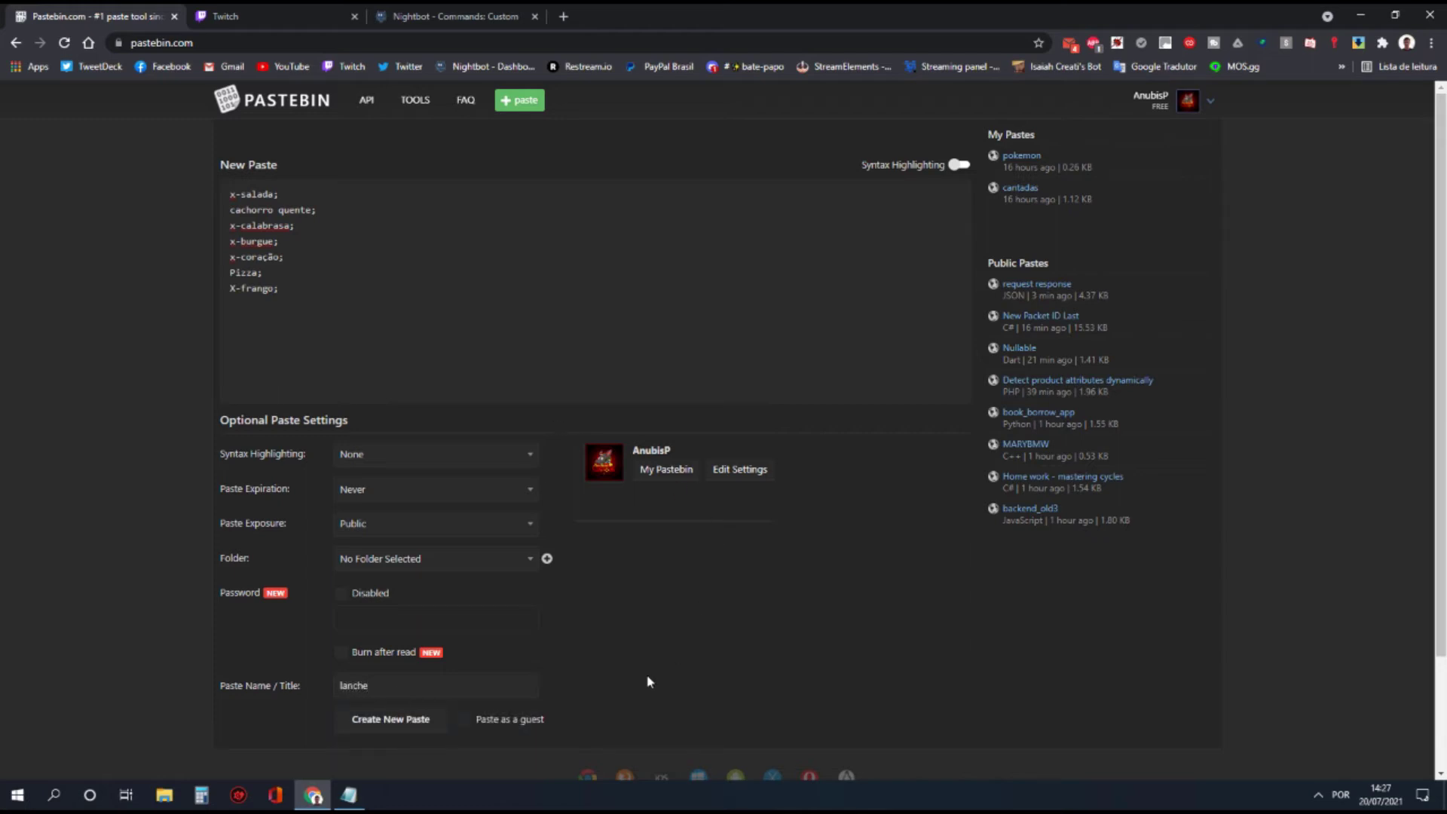
{"action": "left_click", "coordinate": [383, 732]}
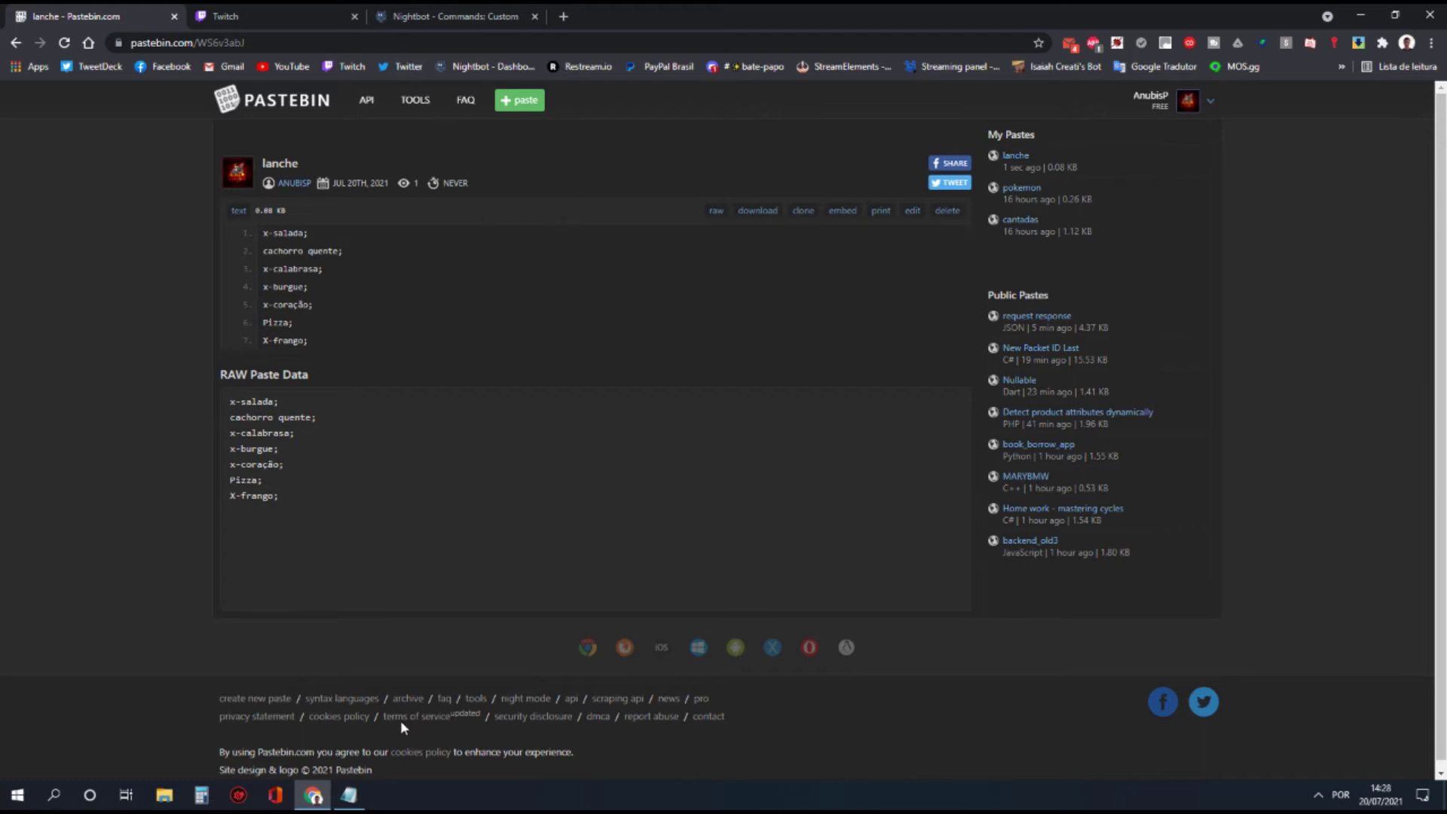
Switch to the Notepad notes and select the full $(eval ...) template line with the Pastebin URL placeholder
{"action": "left_click", "coordinate": [348, 795]}
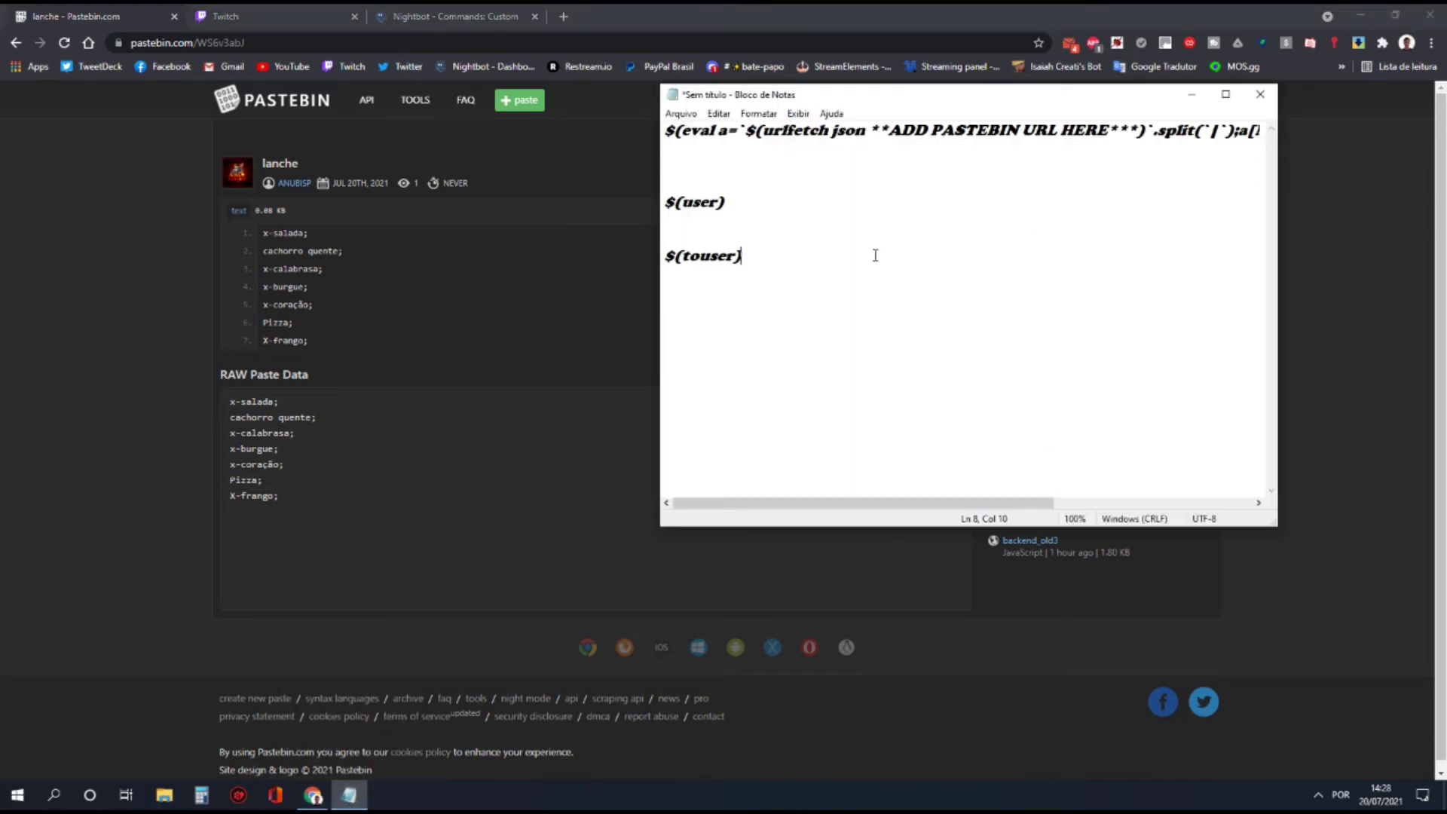
{"action": "left_click_drag", "start_coordinate": [667, 134], "coordinate": [1289, 138]}
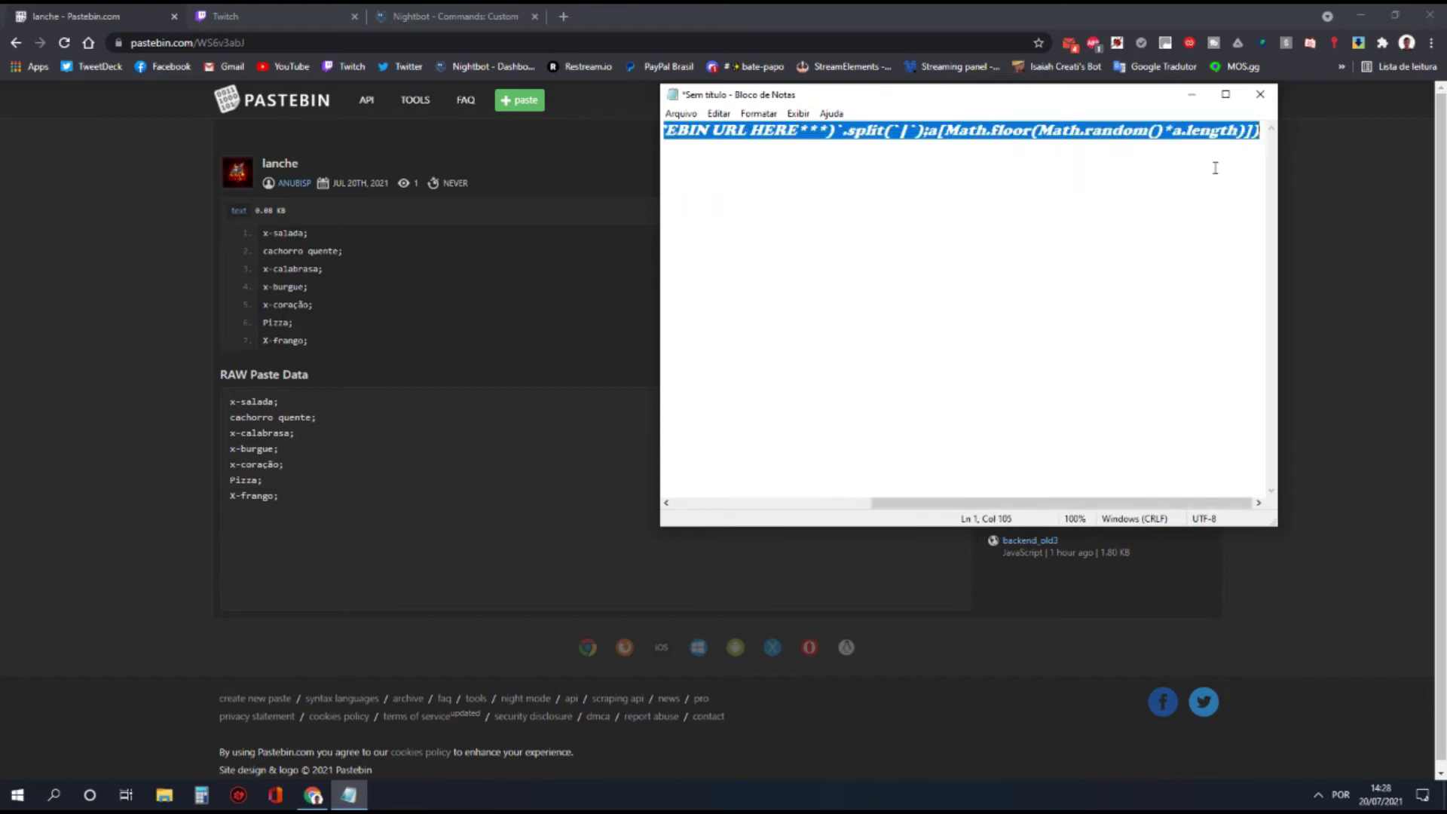
Switch to Nightbot's custom commands and start a new command named "!lanche"
{"action": "left_click", "coordinate": [441, 18]}
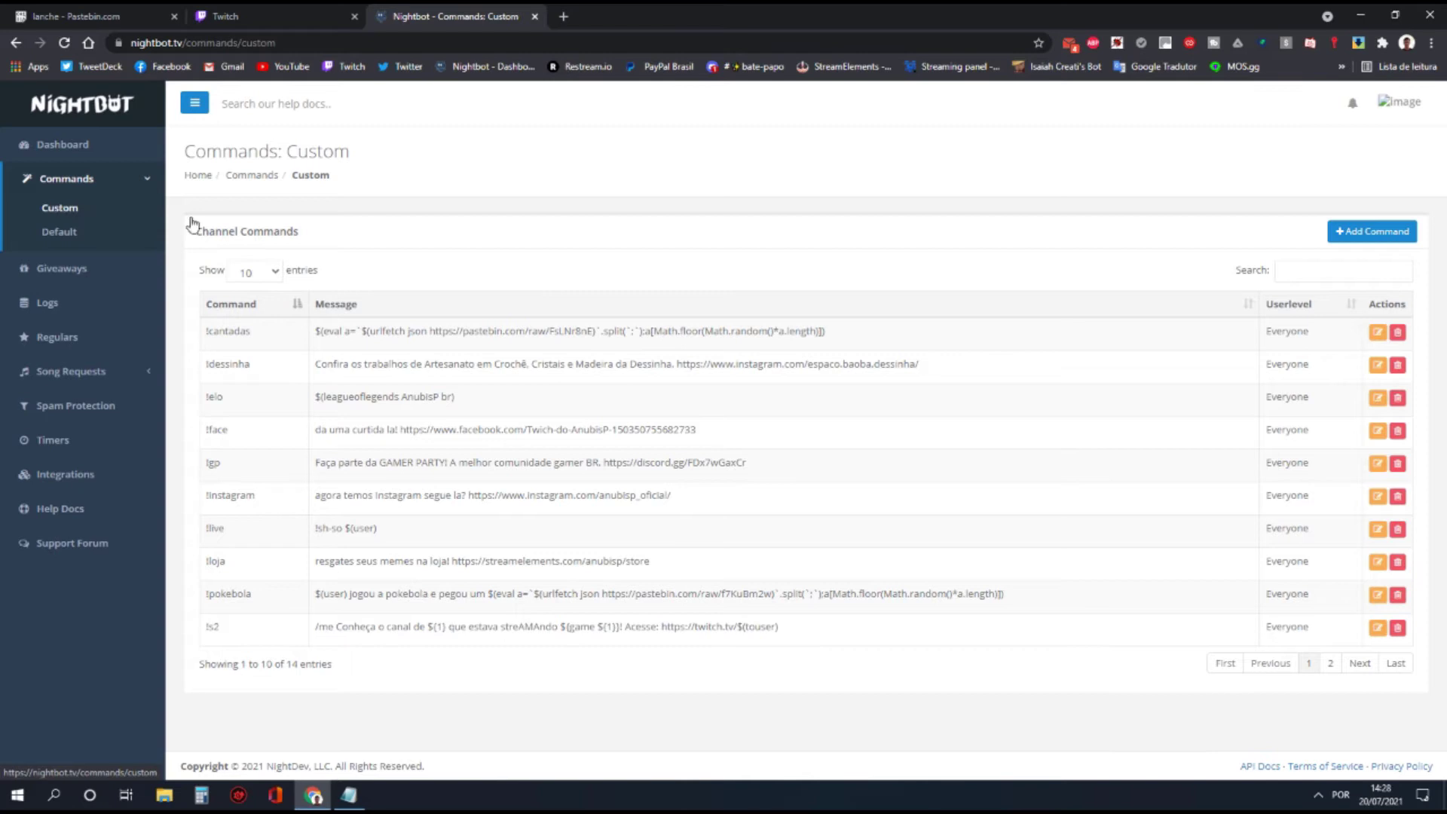
{"action": "left_click", "coordinate": [1411, 235]}
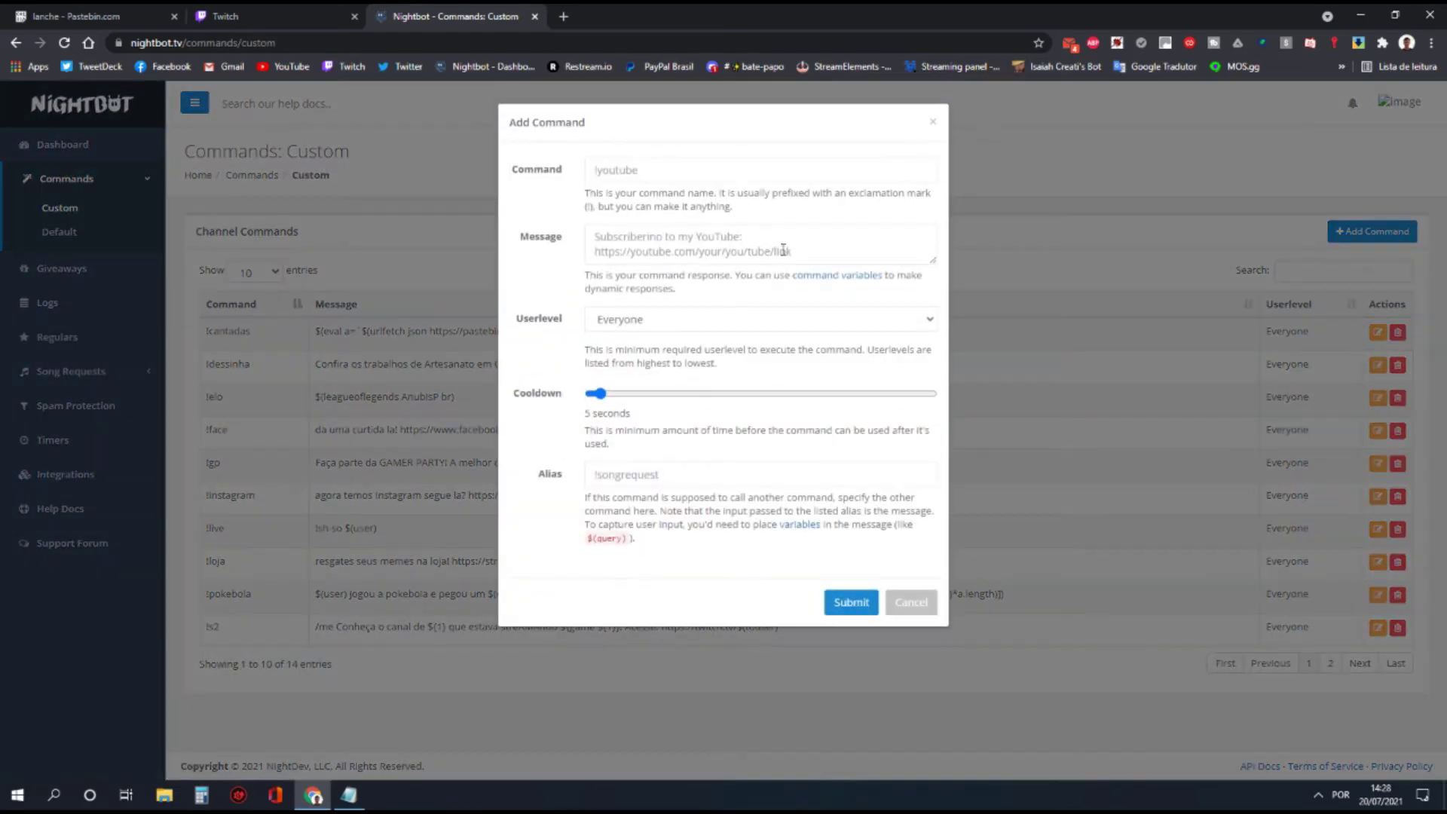
{"action": "left_click", "coordinate": [627, 172]}
{"action": "type", "text": "!ch"}
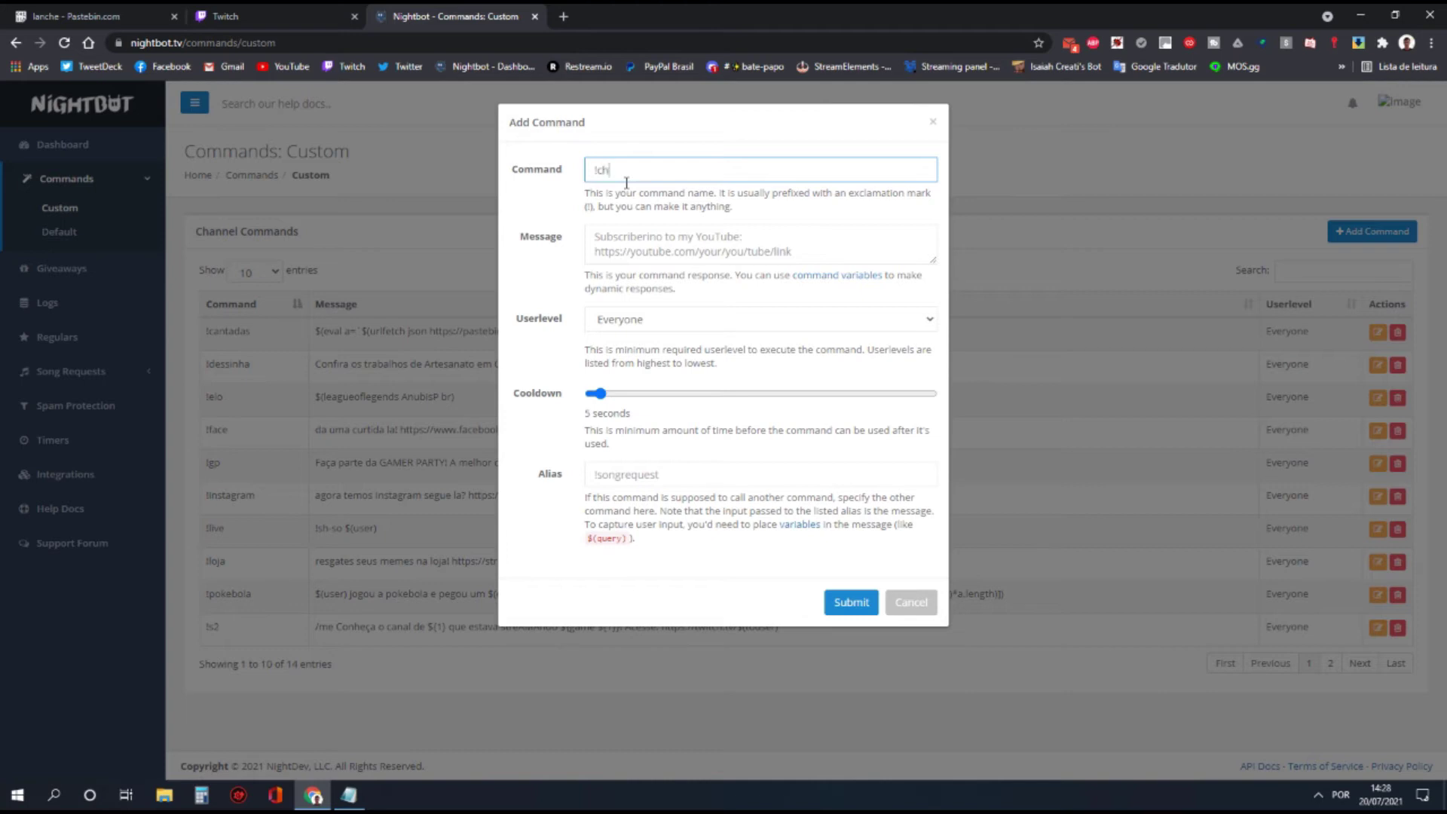
{"action": "key", "text": "BackSpace"}
{"action": "key", "text": "BackSpace"}
{"action": "type", "text": "lanche"}
Look up the $(user) variable in the Notepad notes and begin the command's message with "$(user) pagou um"
{"action": "left_click", "coordinate": [662, 256]}
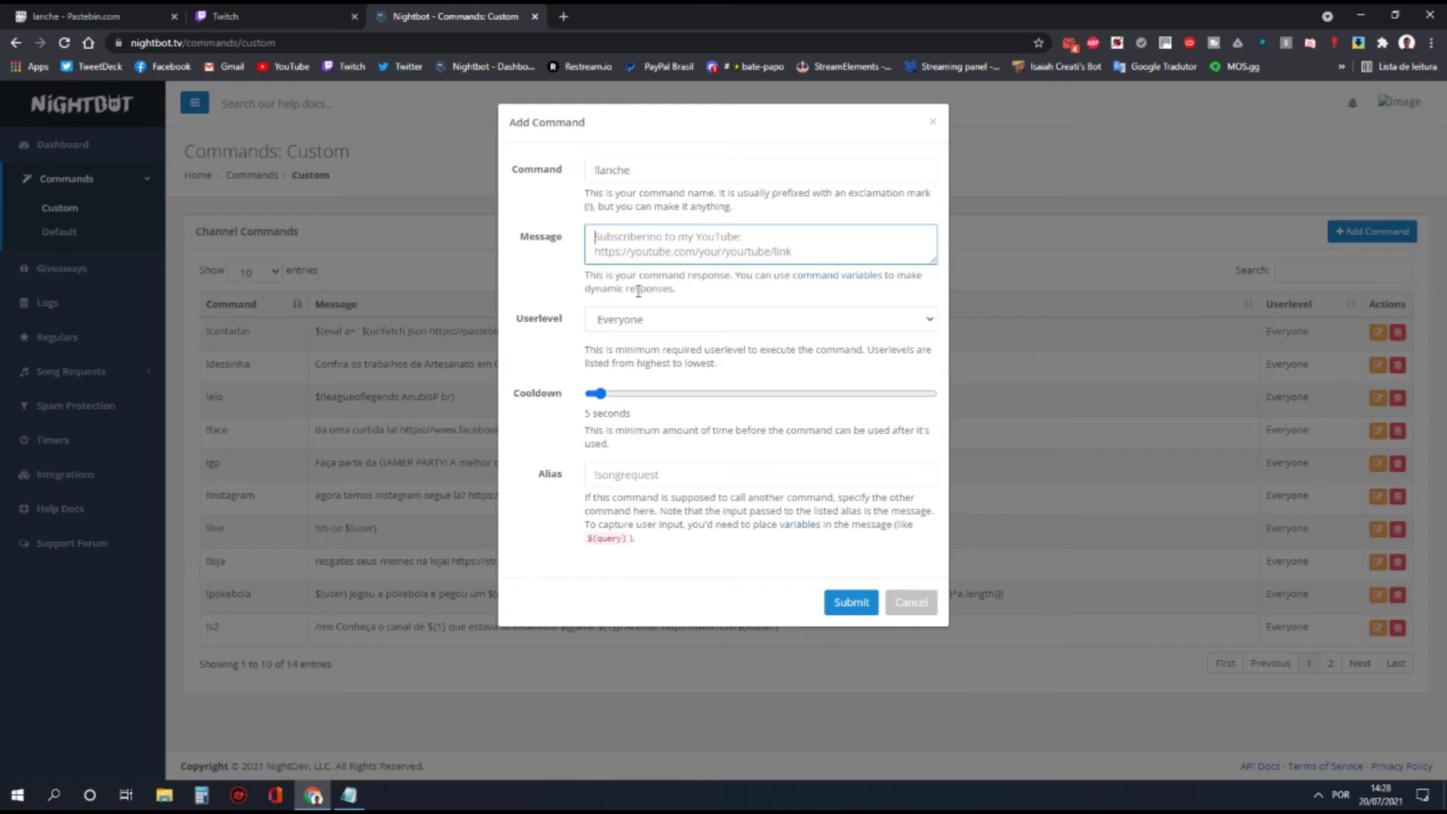
{"action": "mouse_move", "coordinate": [349, 796]}
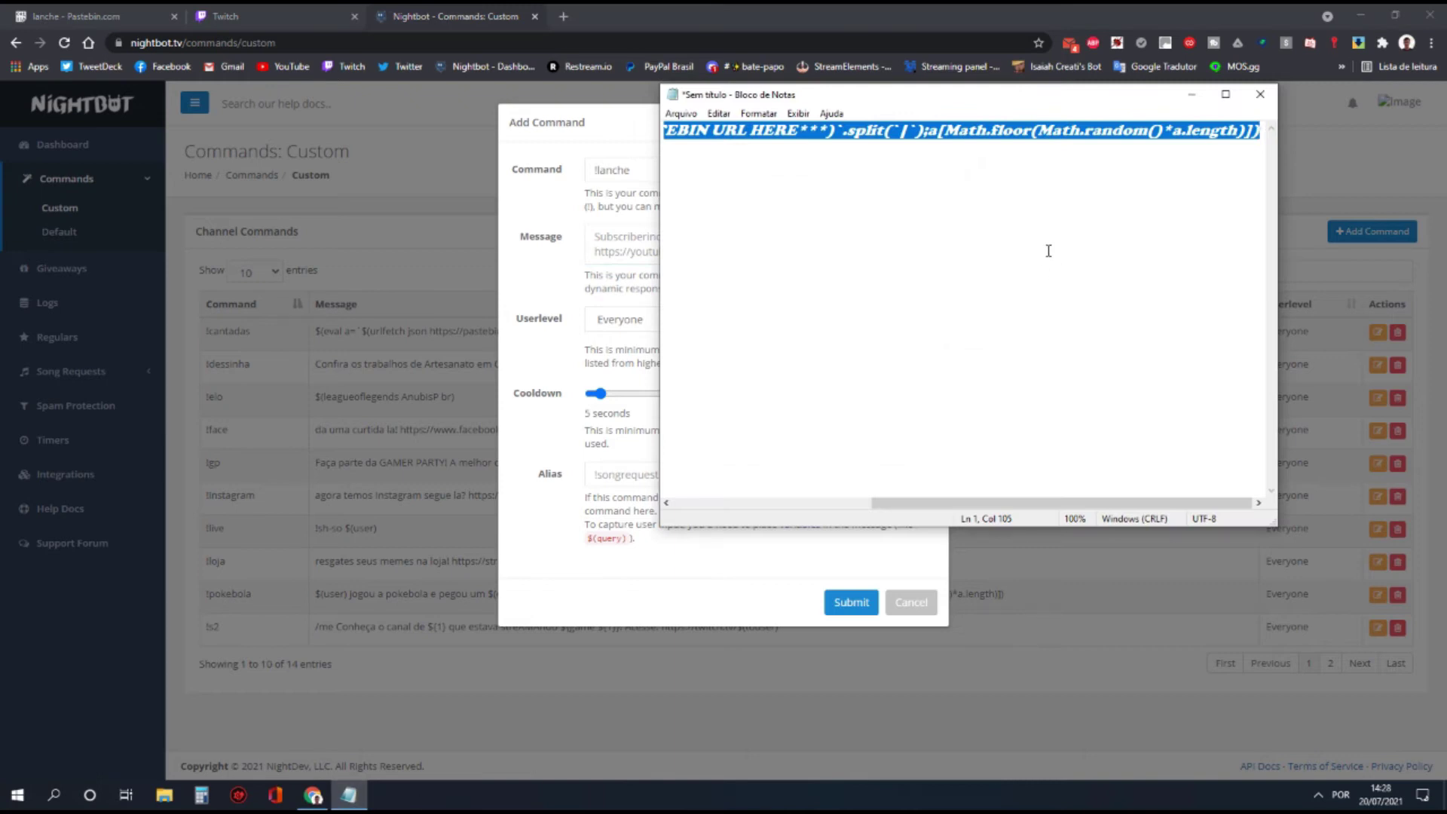
{"action": "left_click_drag", "start_coordinate": [971, 505], "coordinate": [723, 509]}
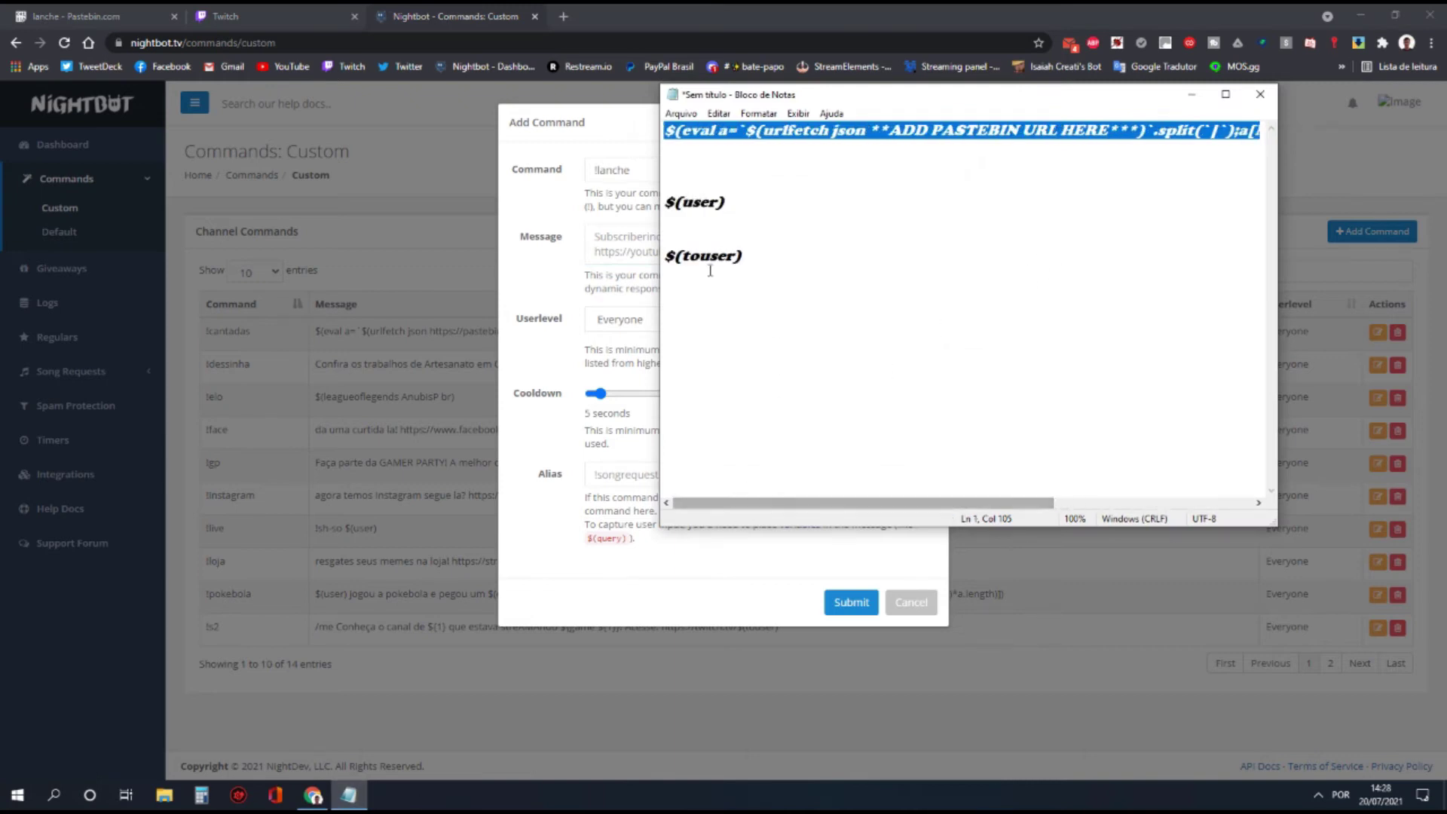
{"action": "left_click_drag", "start_coordinate": [673, 209], "coordinate": [737, 217]}
{"action": "left_click", "coordinate": [737, 216]}
{"action": "key", "text": "alt+Tab"}
{"action": "left_click", "coordinate": [637, 251]}
{"action": "type", "text": "$"}
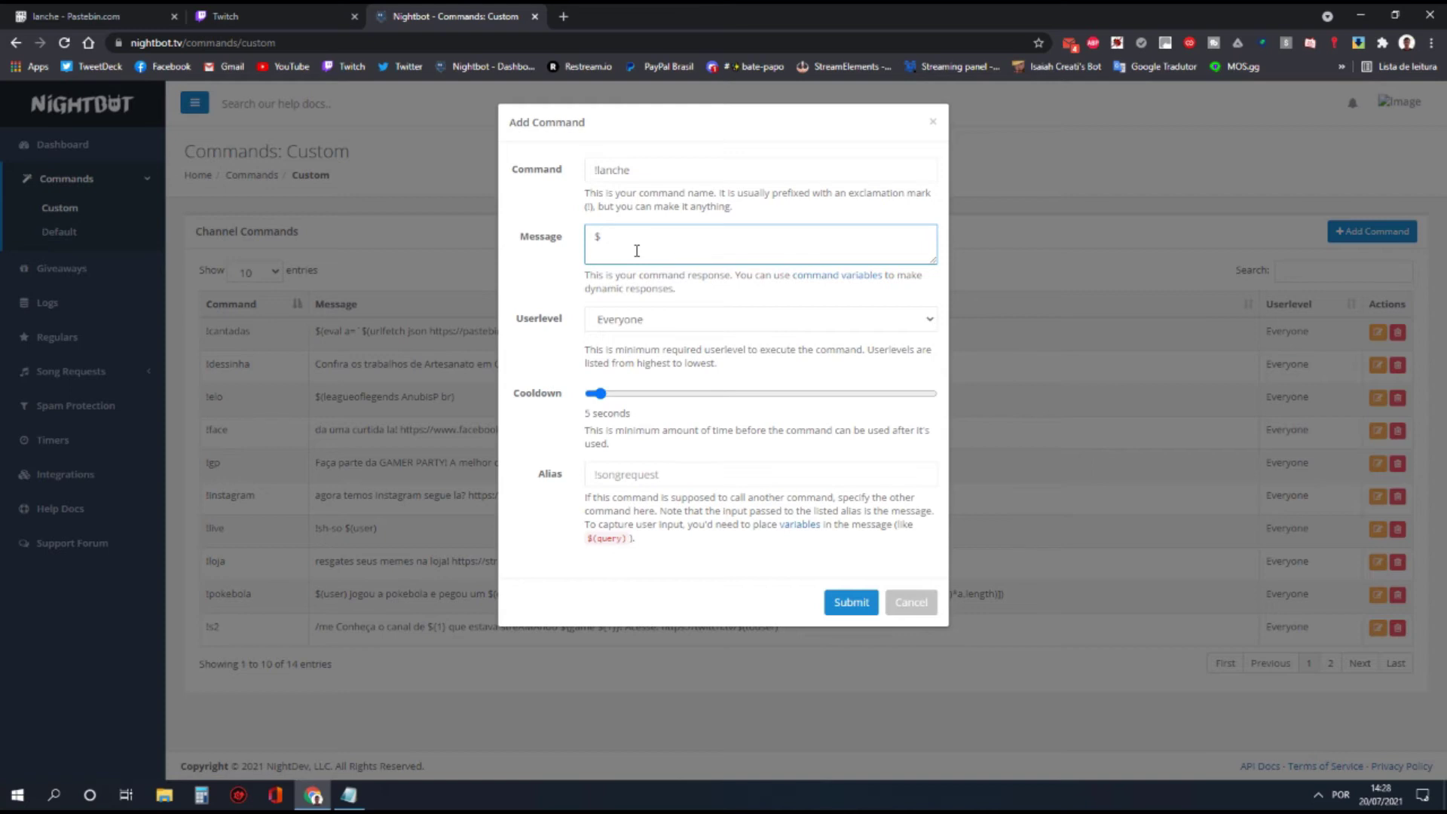
{"action": "type", "text": "(user) paagou um la"}
Copy the whole $(eval ...) template line from Notepad and append it to the !lanche command's message
{"action": "left_click", "coordinate": [368, 796]}
{"action": "left_click_drag", "start_coordinate": [675, 139], "coordinate": [1271, 131]}
{"action": "key", "text": "ctrl+c"}
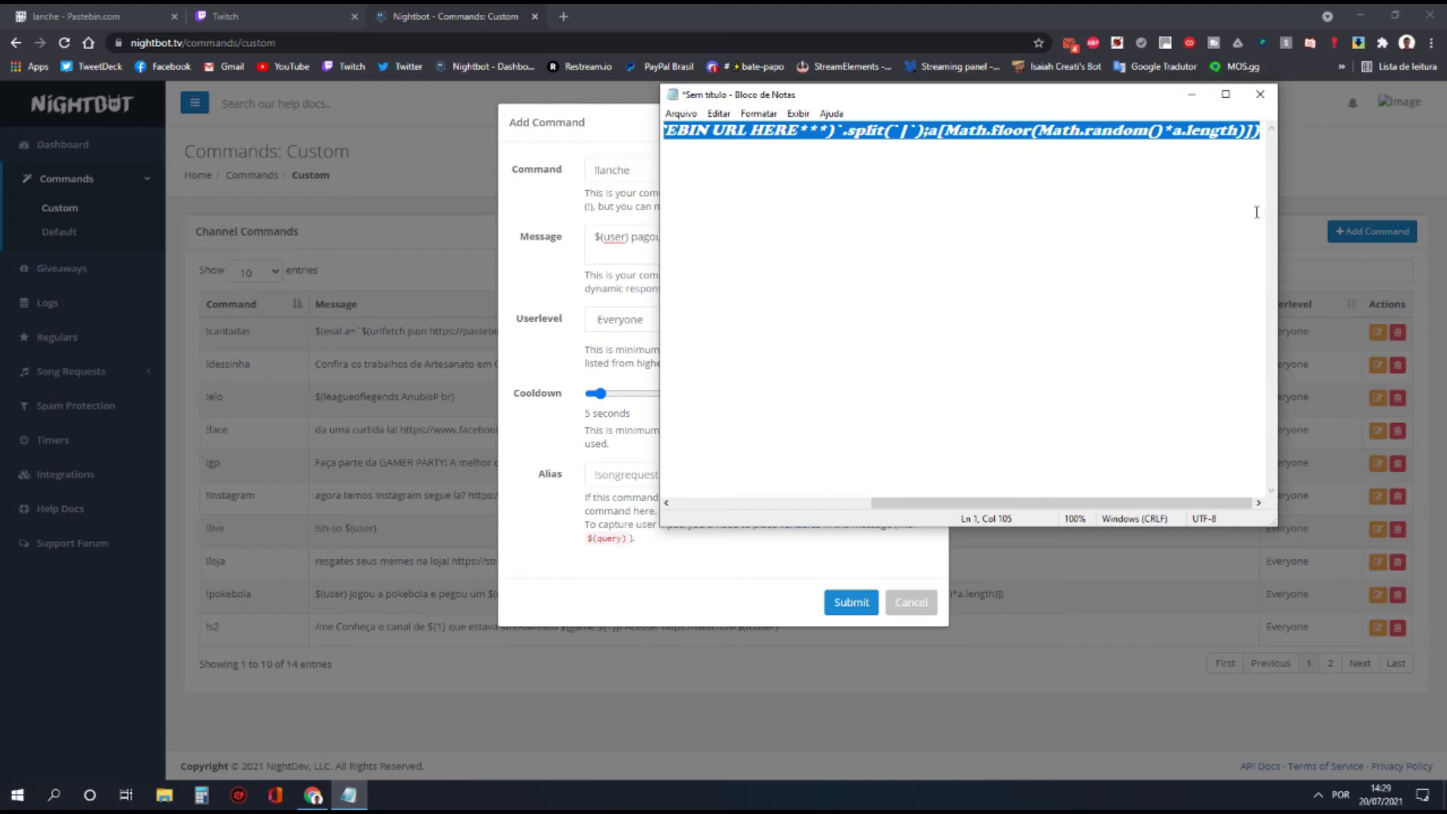
{"action": "left_click", "coordinate": [572, 288]}
{"action": "left_click", "coordinate": [704, 255]}
{"action": "key", "text": "ctrl+v"}
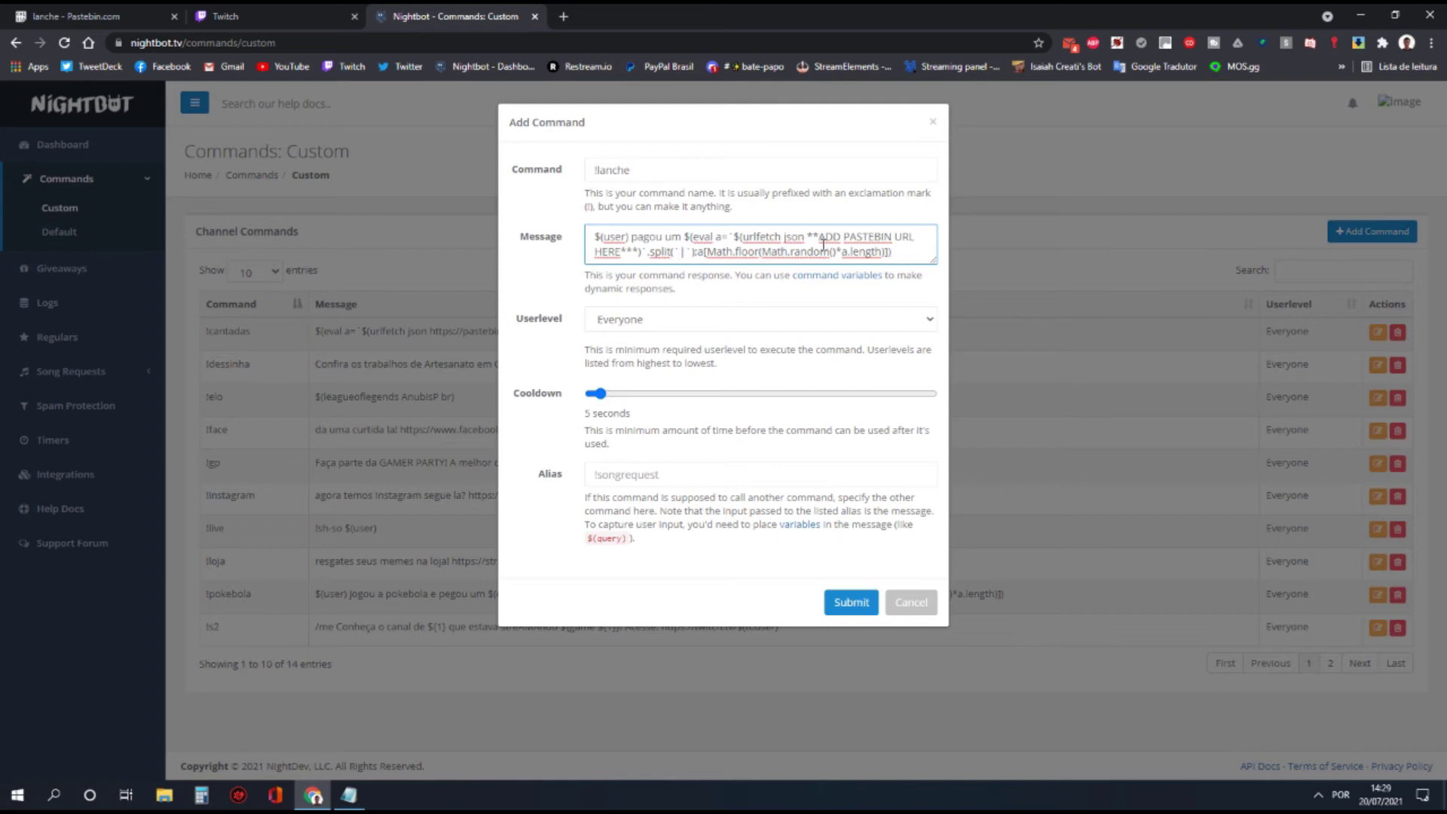
Open the raw version of the lanche paste on Pastebin and copy its URL
{"action": "left_click", "coordinate": [277, 10]}
{"action": "left_click", "coordinate": [113, 16]}
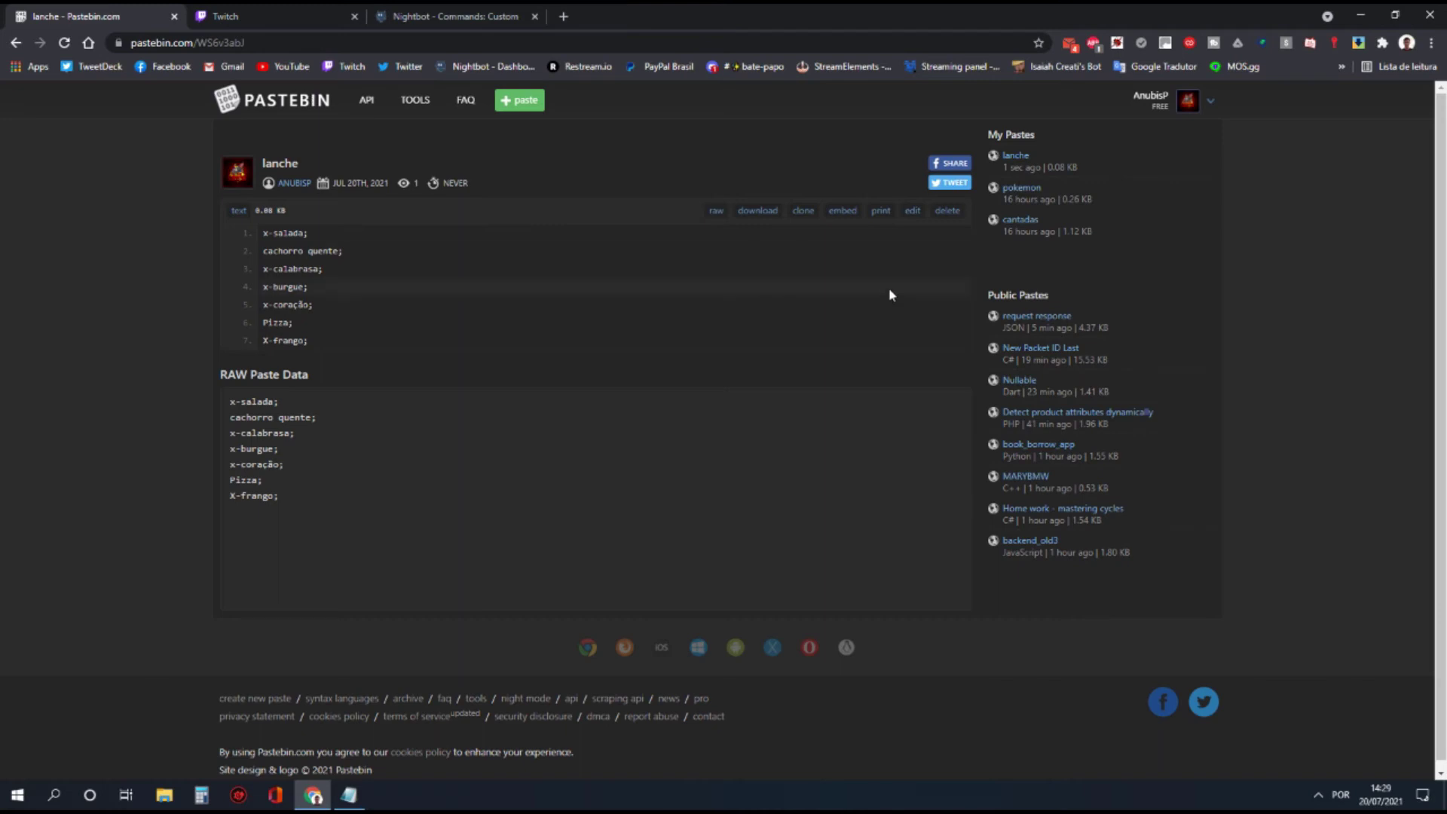
{"action": "left_click", "coordinate": [721, 217]}
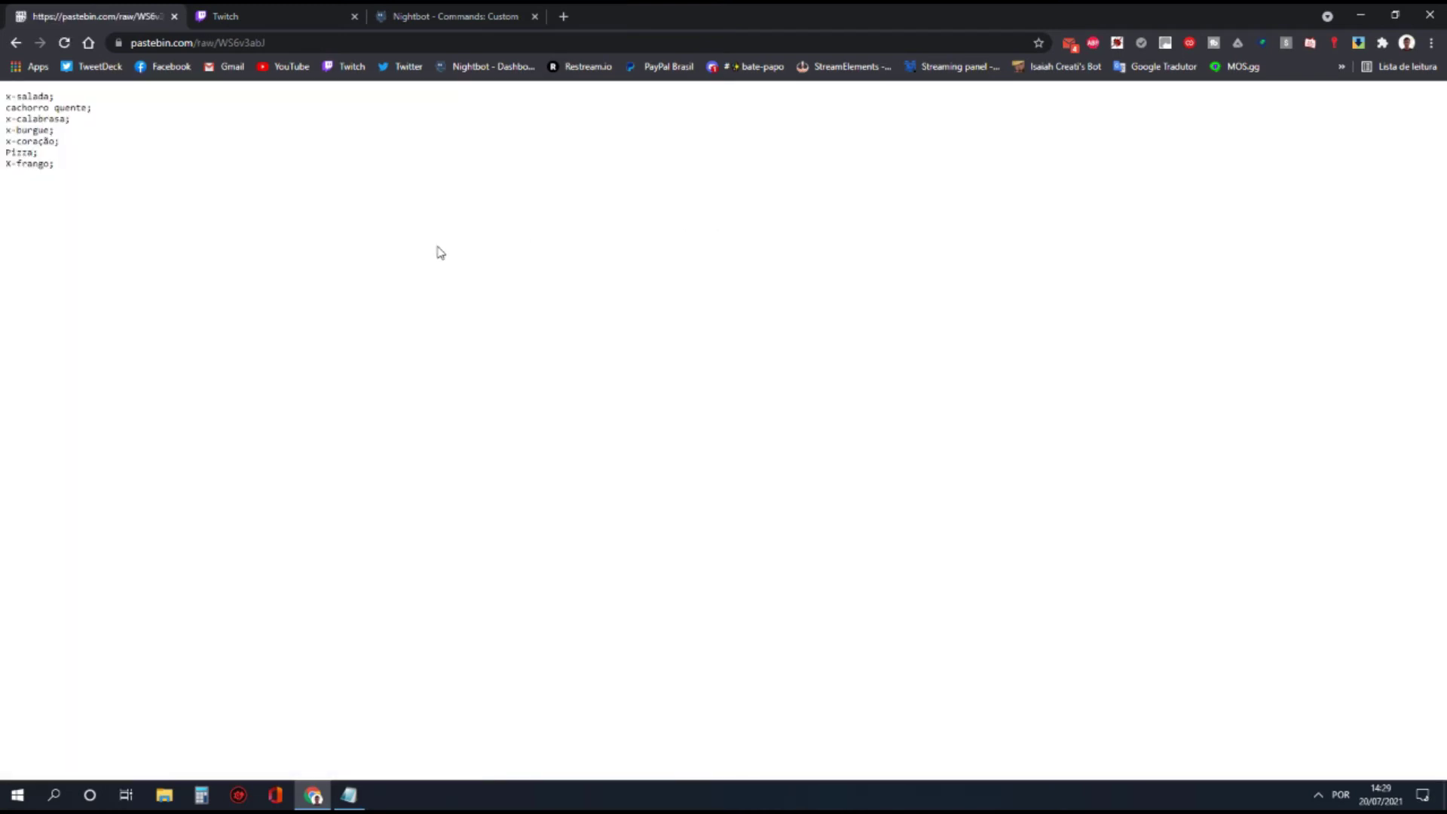
{"action": "left_click", "coordinate": [294, 50]}
{"action": "key", "text": "ctrl+c"}
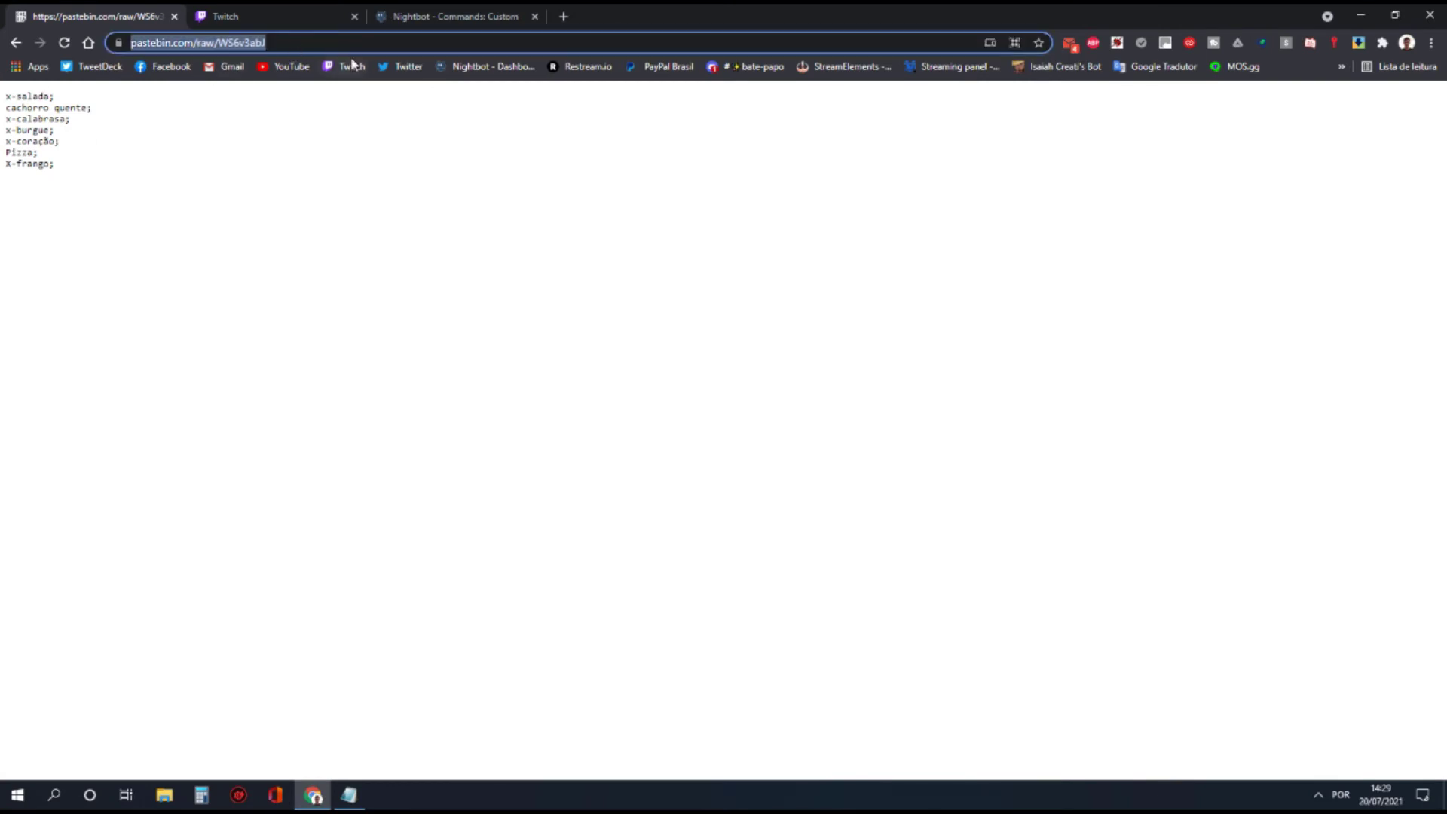
In the Nightbot command's message, replace the placeholder "**ADD PASTEBIN URL HERE***" with the copied raw paste URL
{"action": "left_click", "coordinate": [383, 20]}
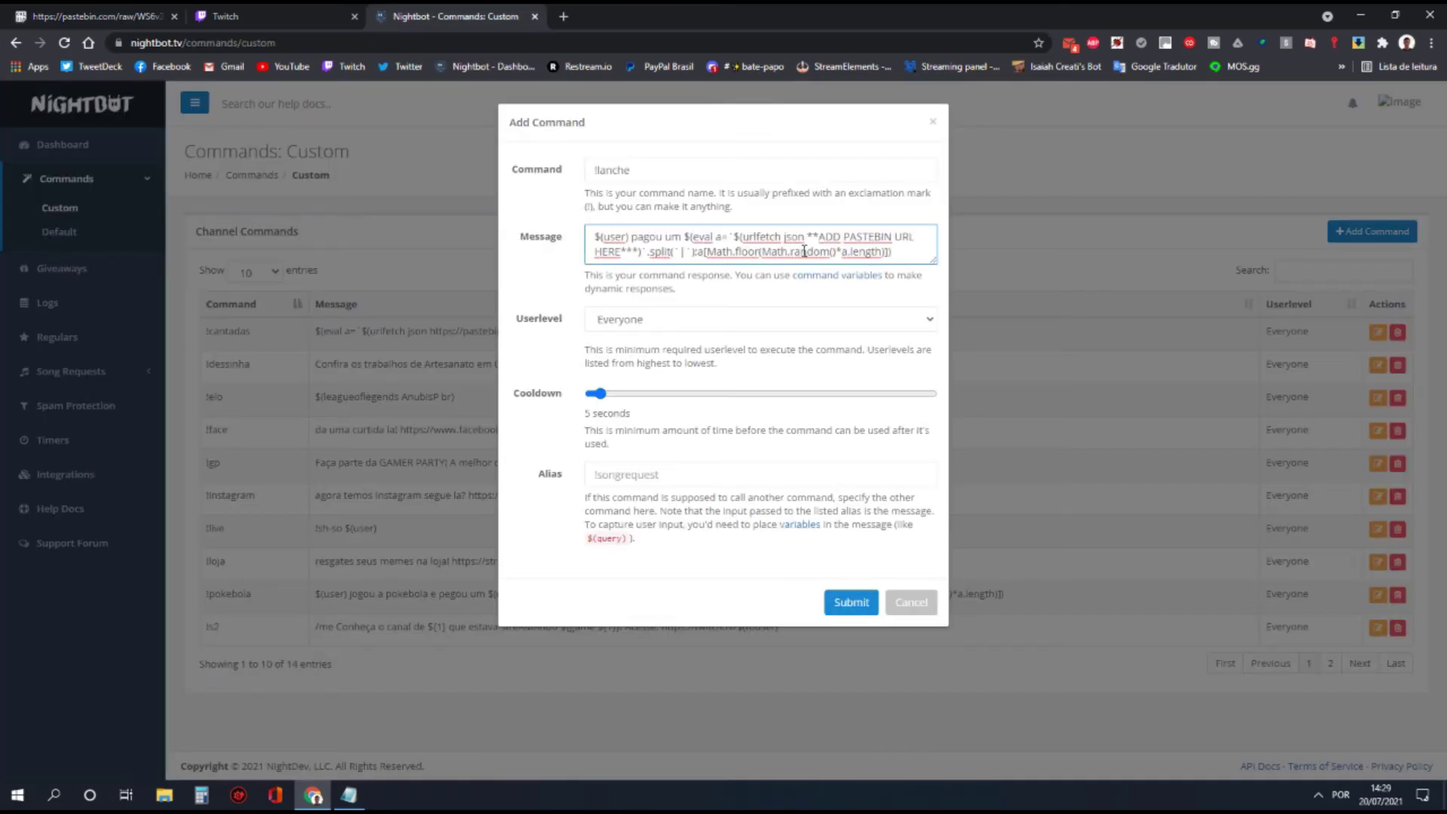
{"action": "left_click_drag", "start_coordinate": [808, 237], "coordinate": [646, 259]}
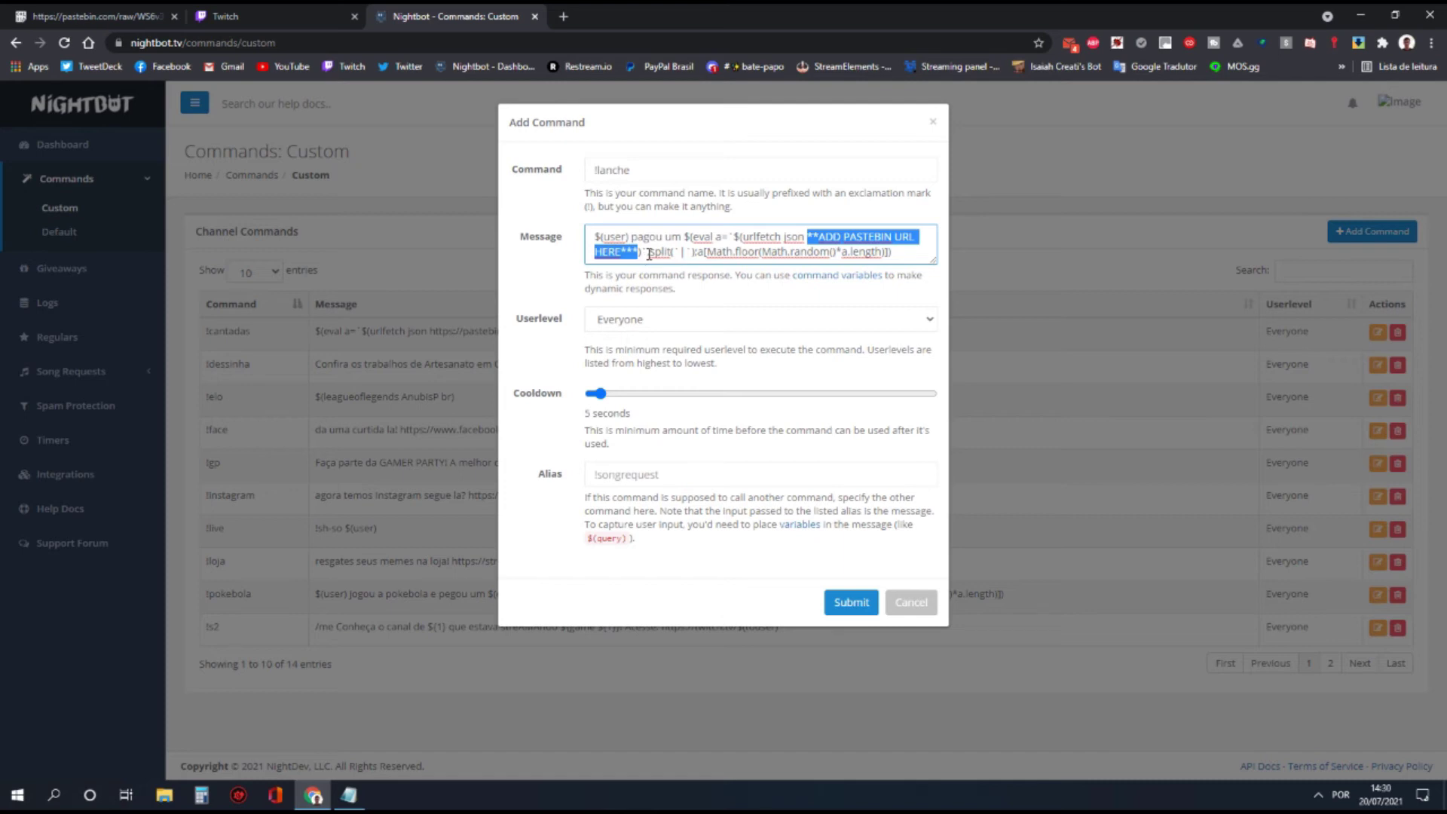
{"action": "key", "text": "ctrl+v"}
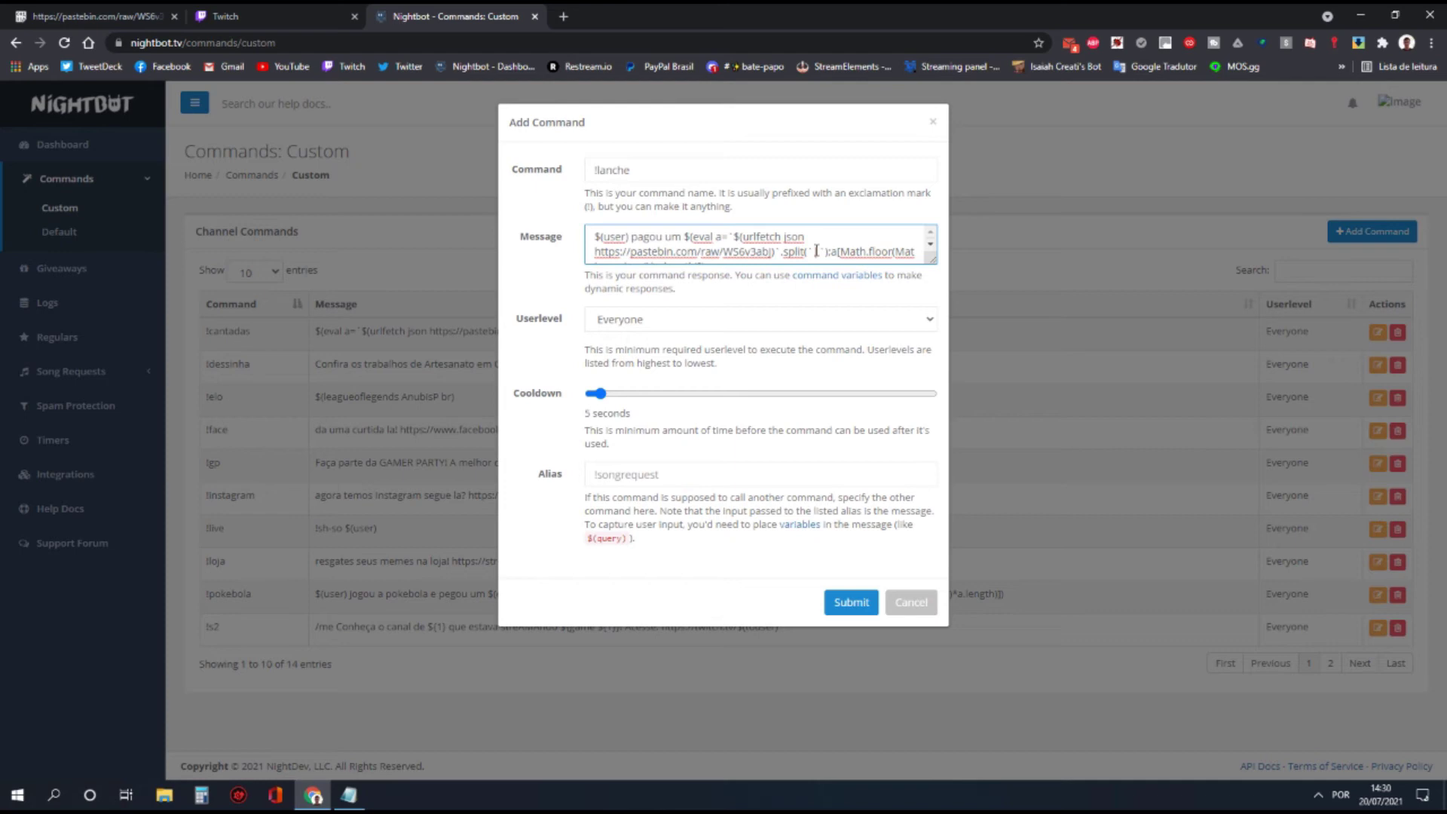
{"action": "scroll", "coordinate": [816, 251], "scroll_direction": "down", "scroll_amount": 1}
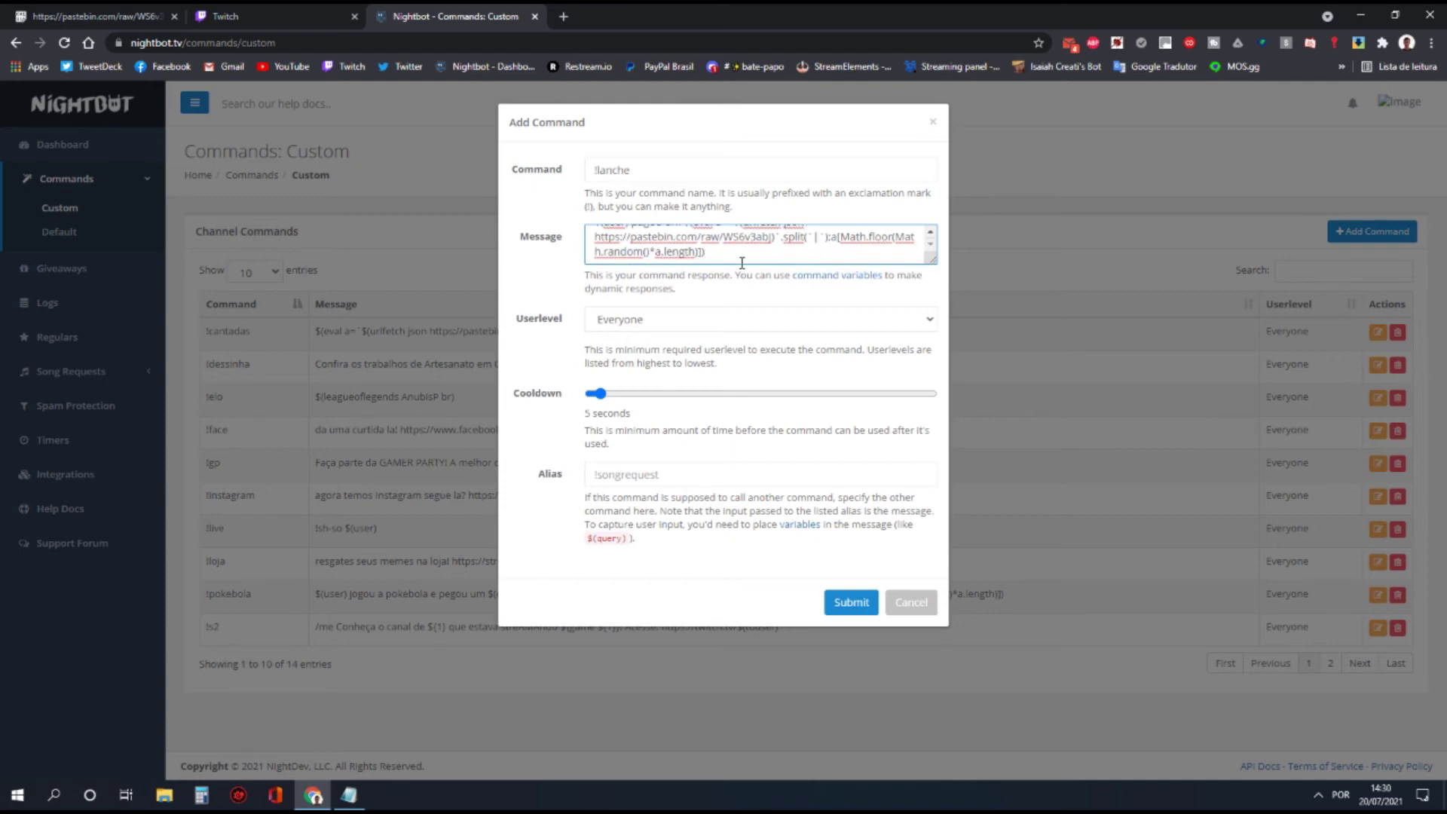
{"action": "scroll", "coordinate": [742, 256], "scroll_direction": "up", "scroll_amount": 1}
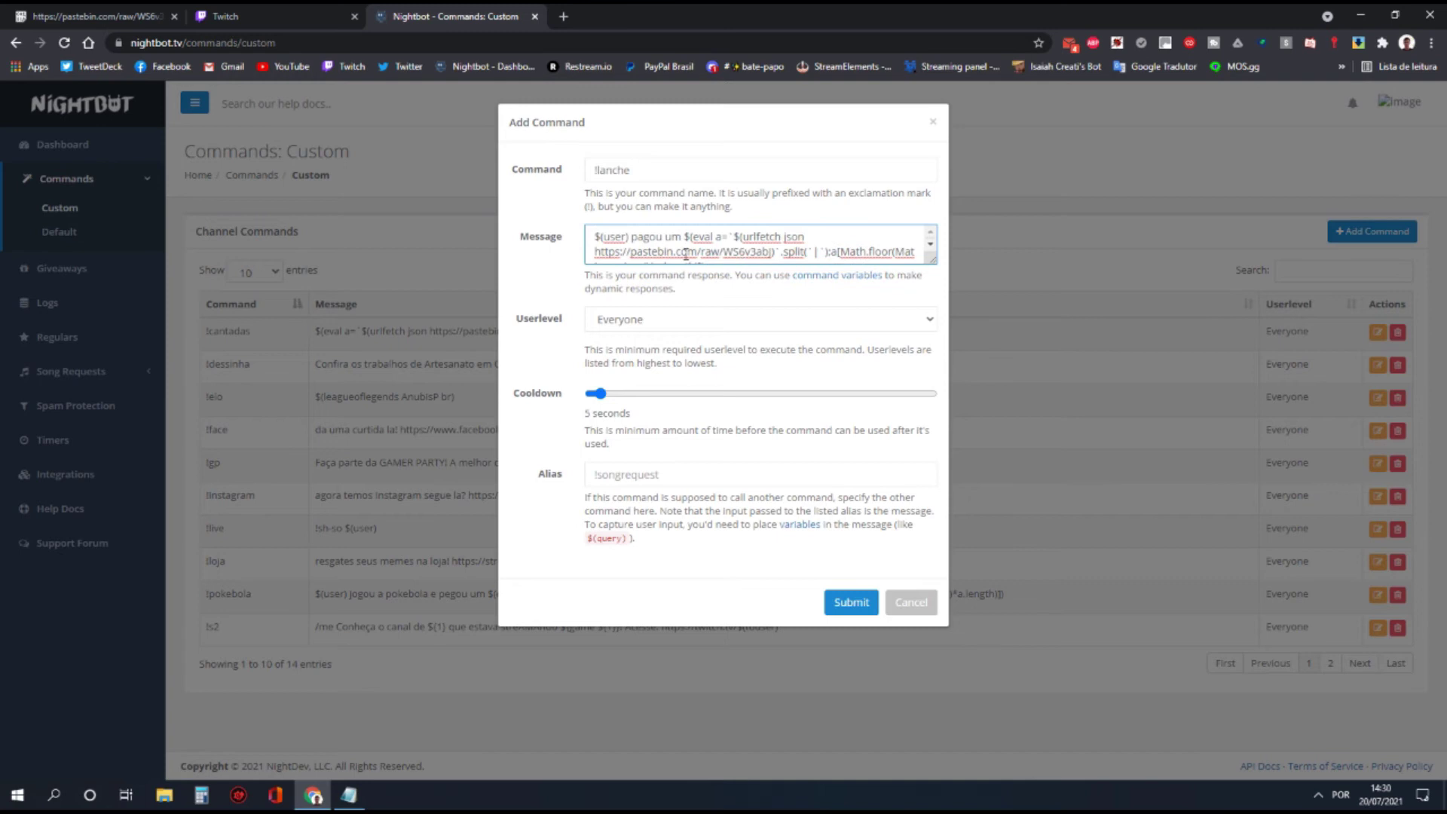
Look up the recipient variable in the Notepad notes and append "para $(touser)" to the end of the !lanche command's message
{"action": "scroll", "coordinate": [817, 248], "scroll_direction": "down", "scroll_amount": 1}
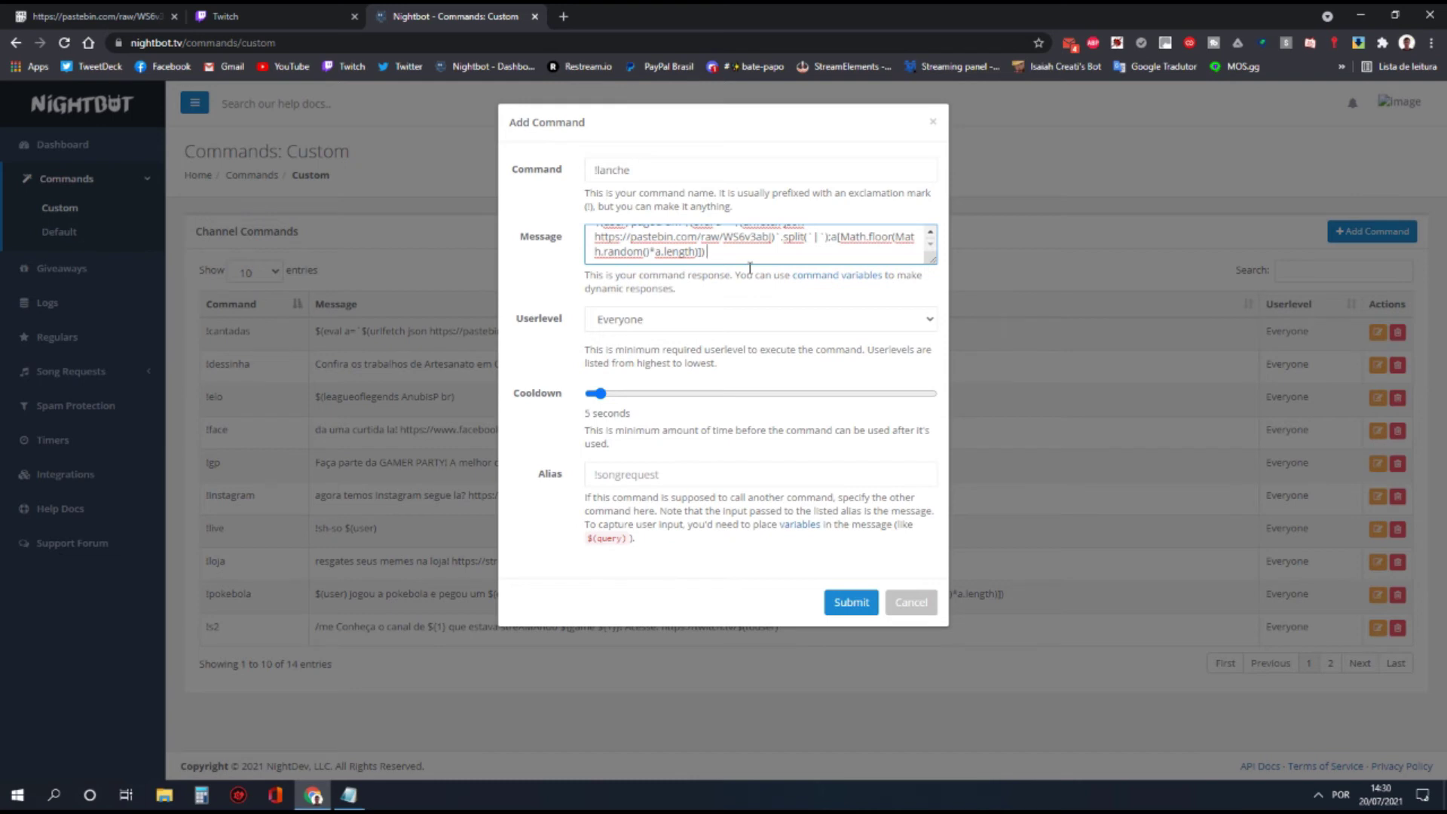
{"action": "type", "text": "para"}
{"action": "left_click", "coordinate": [348, 795]}
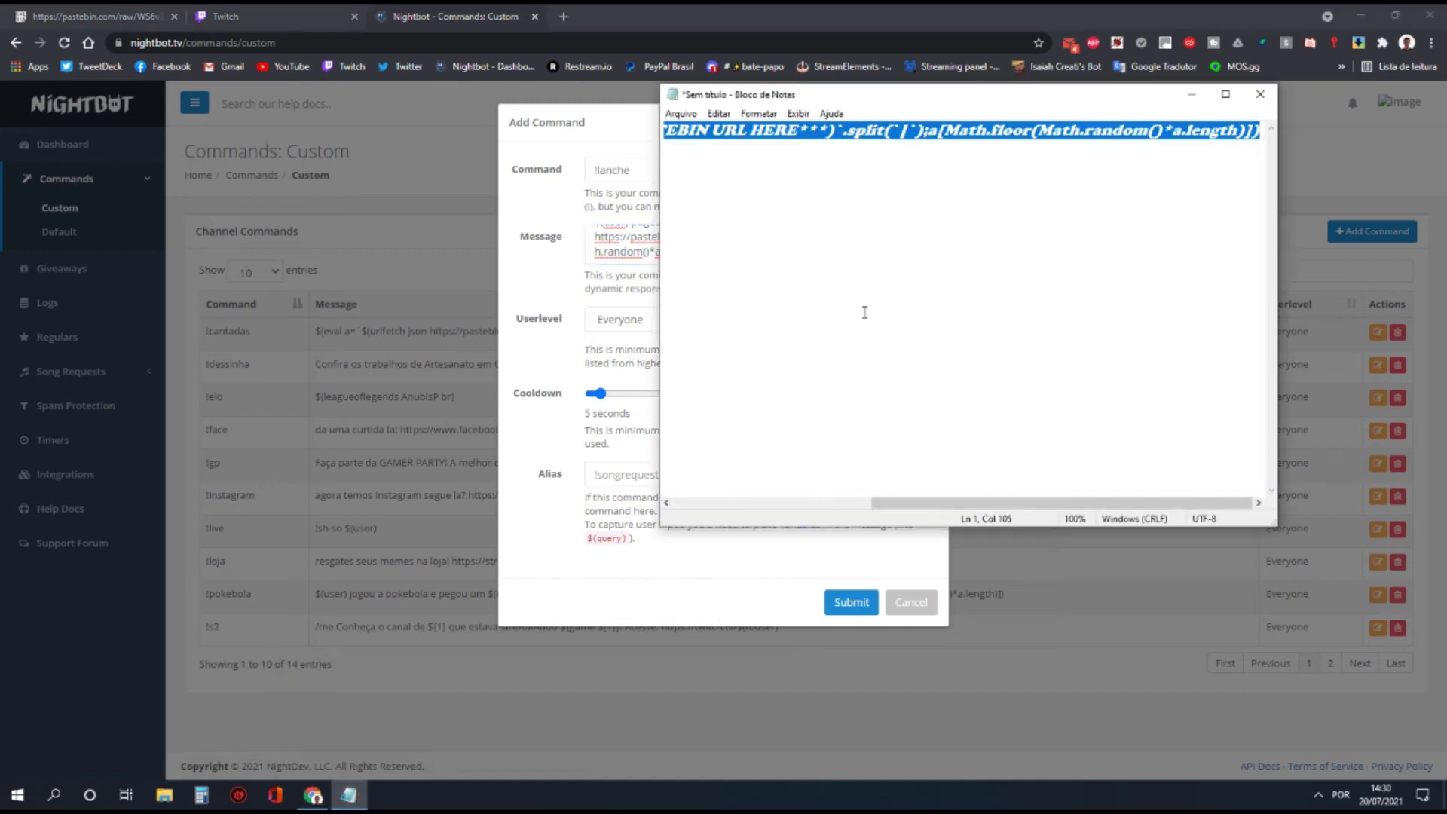
{"action": "left_click_drag", "start_coordinate": [934, 502], "coordinate": [745, 490]}
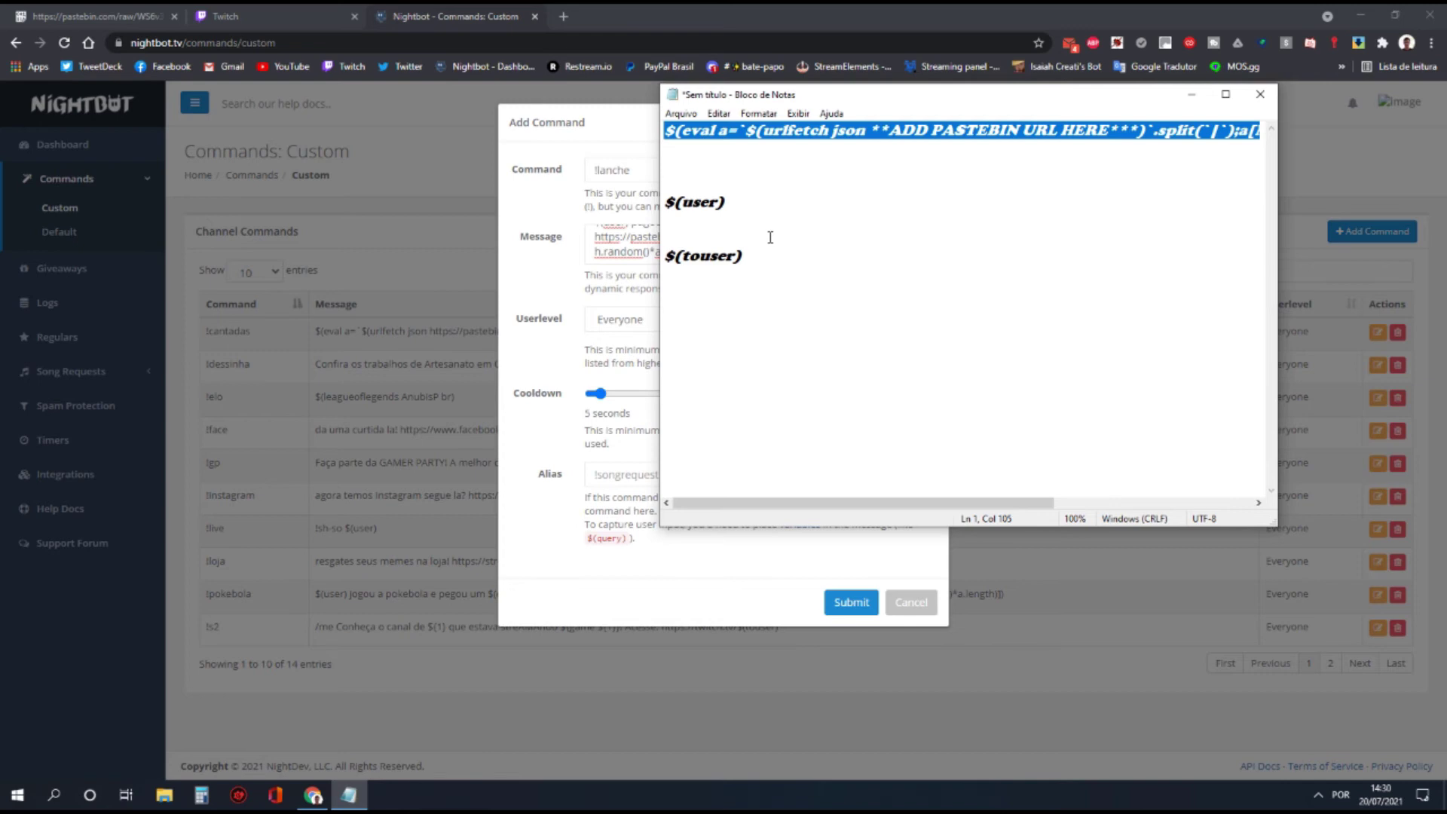
{"action": "left_click", "coordinate": [641, 279]}
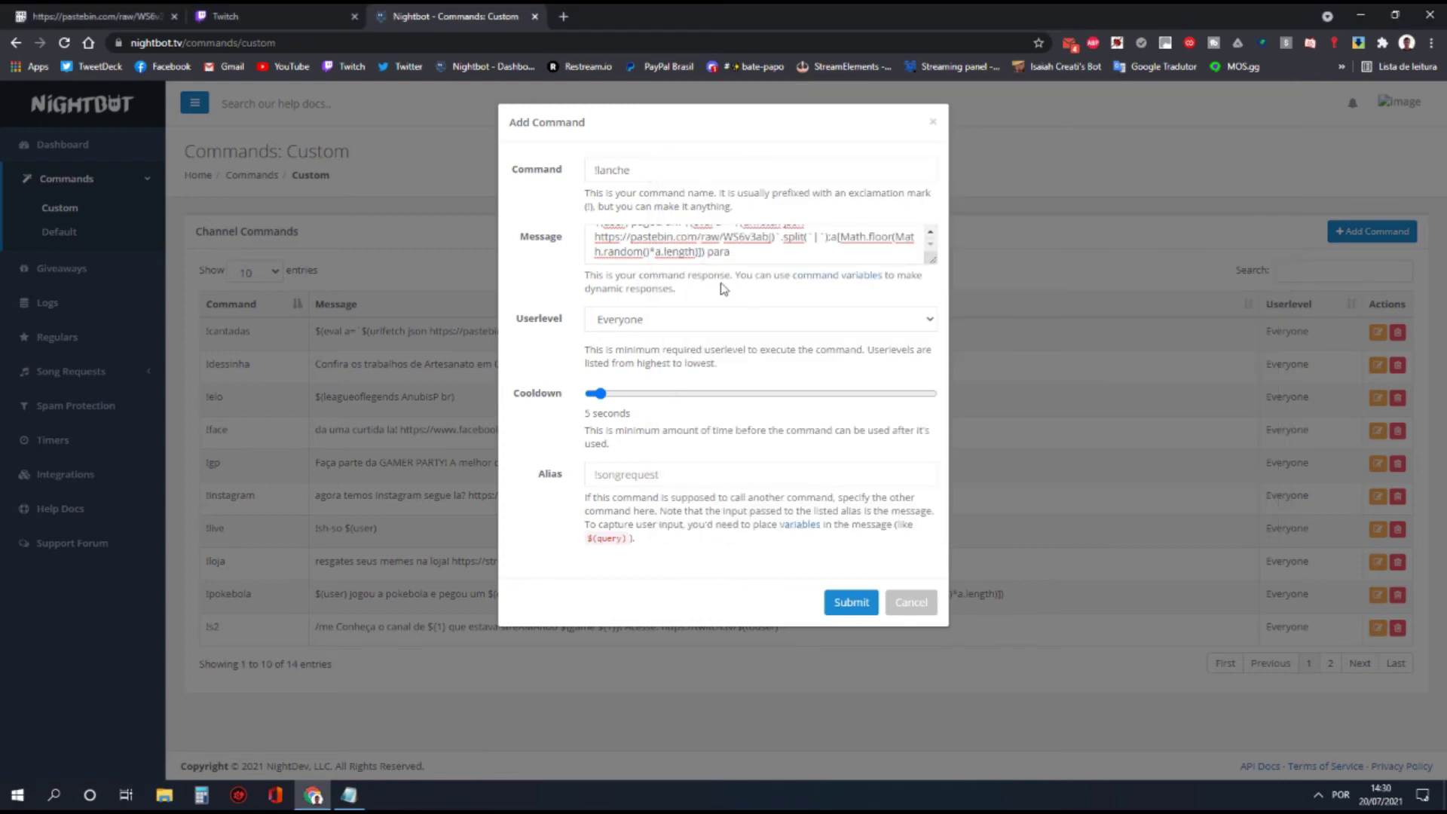
{"action": "left_click", "coordinate": [742, 262]}
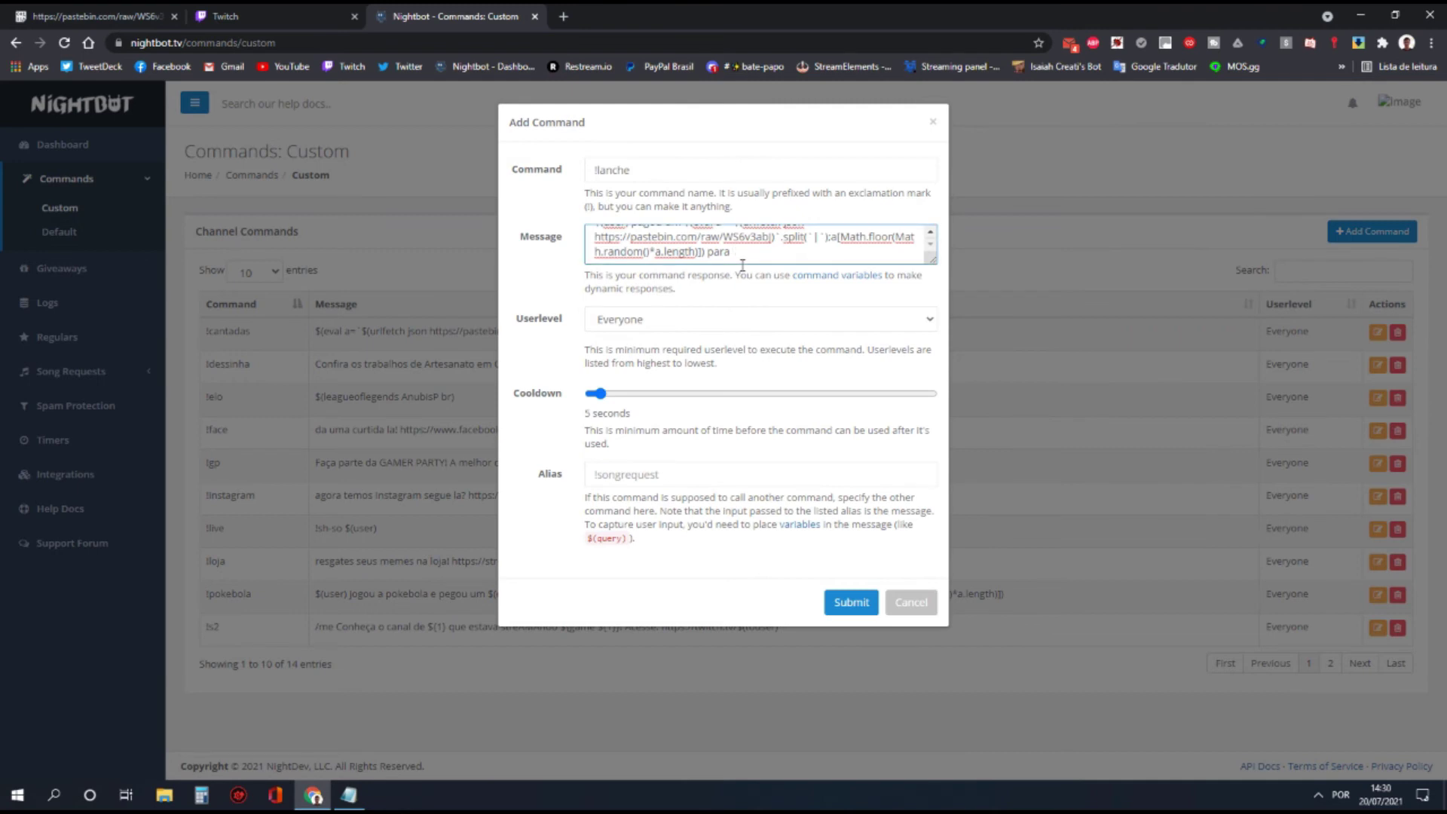
{"action": "type", "text": "4"}
{"action": "key", "text": "BackSpace"}
{"action": "type", "text": "$(touser"}
Set the !lanche command's cooldown to 7 seconds and submit the new command
{"action": "left_click", "coordinate": [605, 393]}
{"action": "left_click_drag", "start_coordinate": [607, 402], "coordinate": [600, 403]}
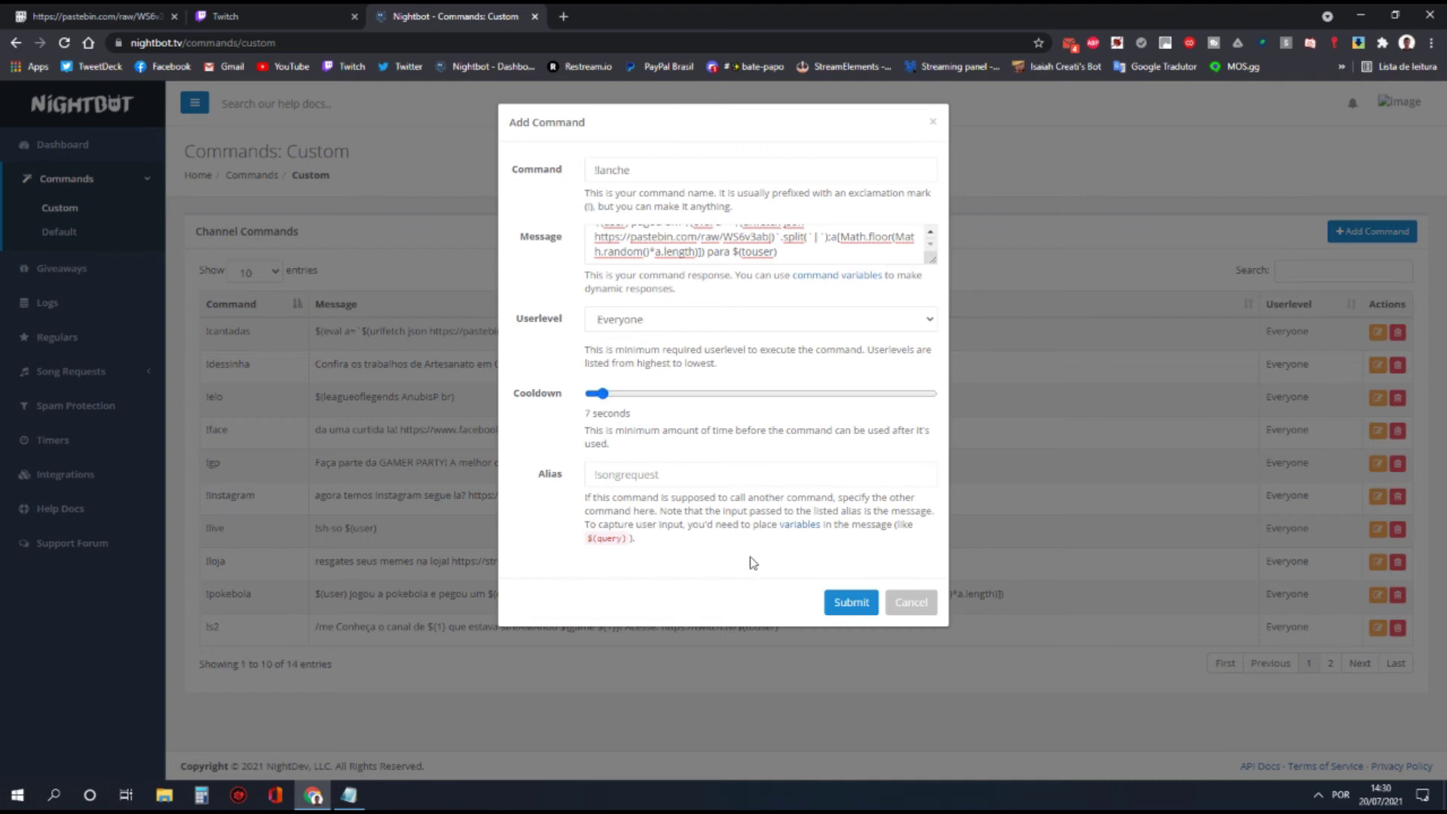
{"action": "left_click", "coordinate": [835, 606]}
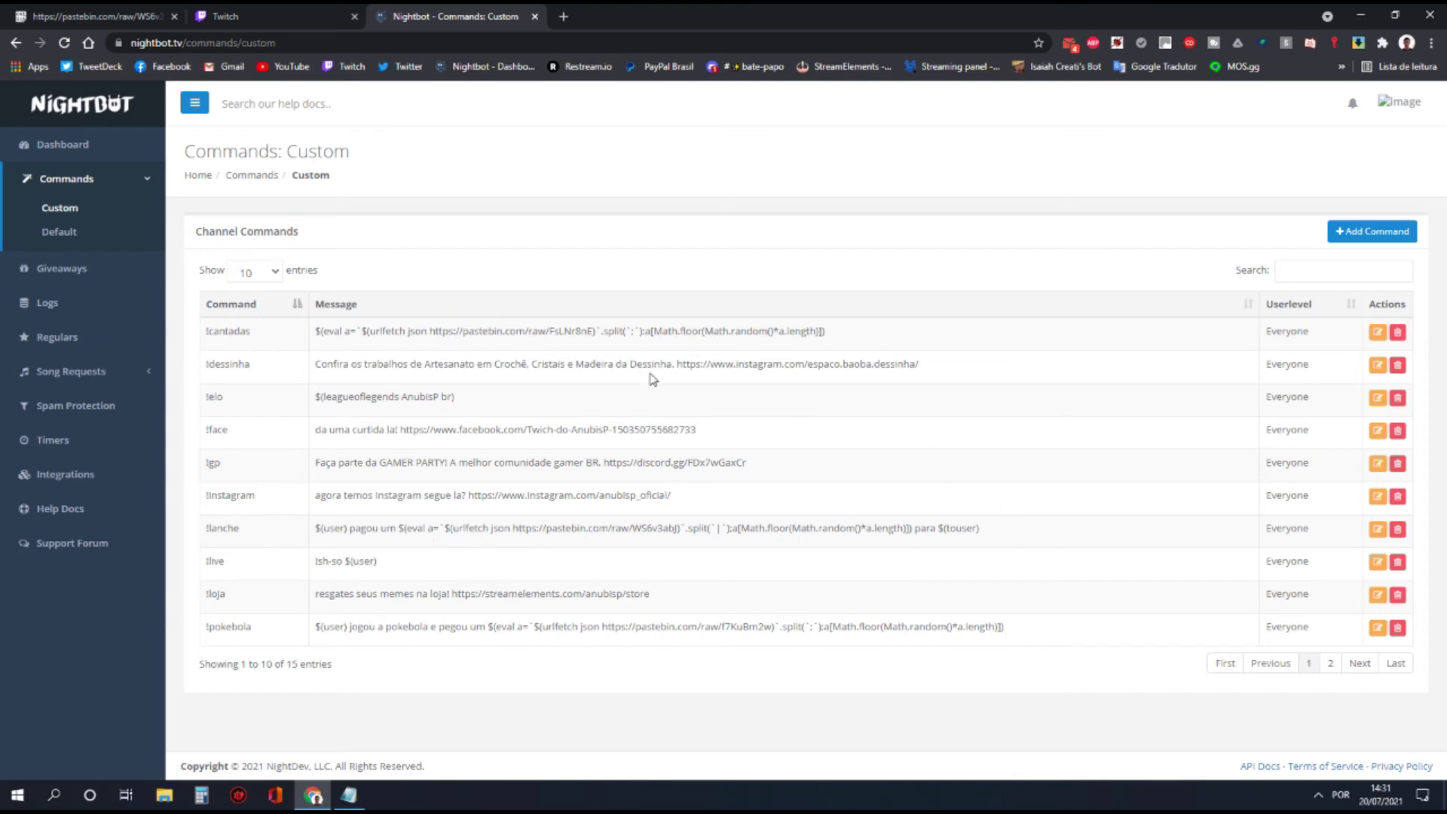
Return the Pastebin tab to the lanche paste page, and test the command in Twitch chat by sending "!lanche" plus the channel's username
{"action": "left_click", "coordinate": [258, 19]}
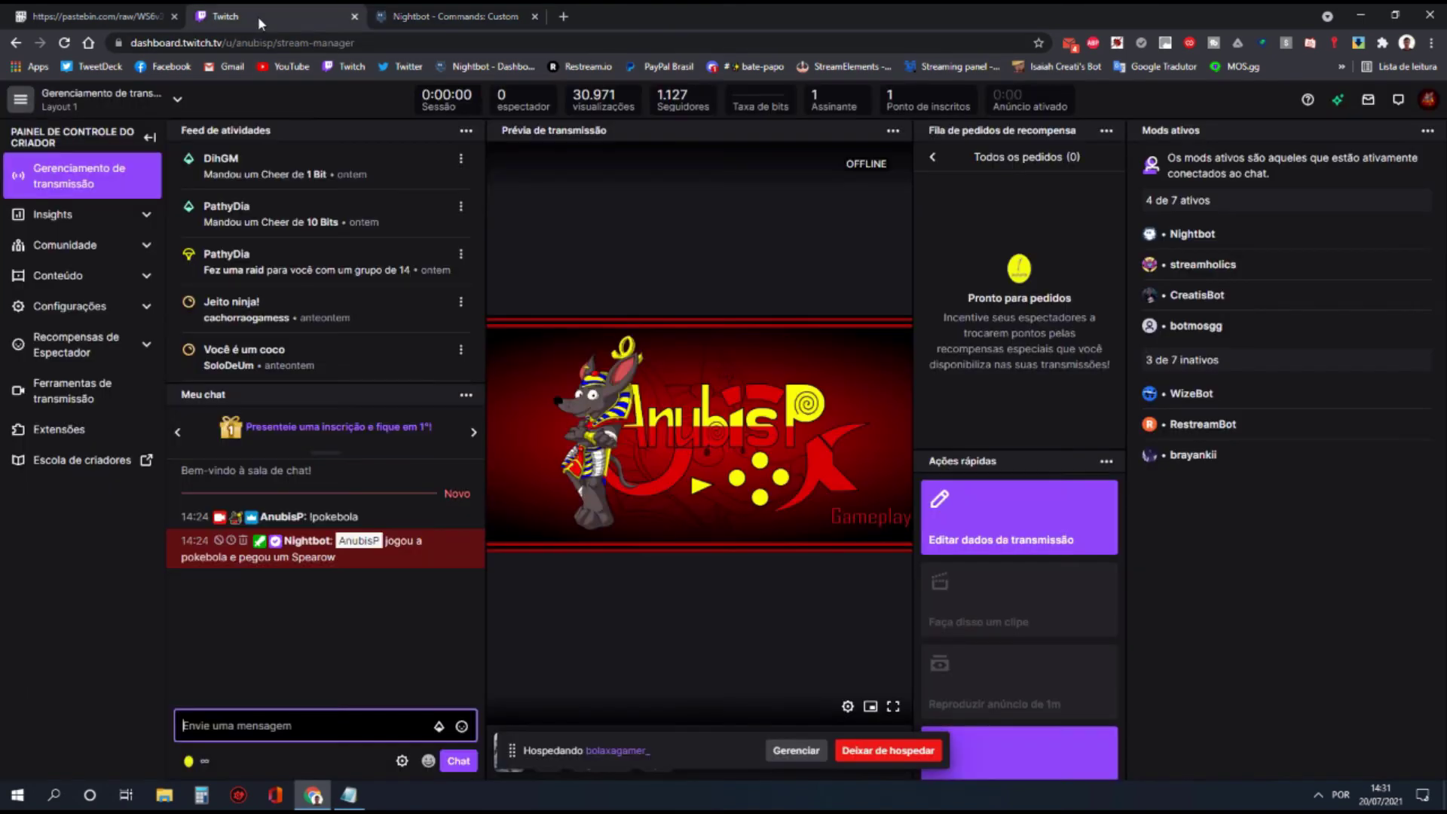
{"action": "left_click", "coordinate": [151, 18]}
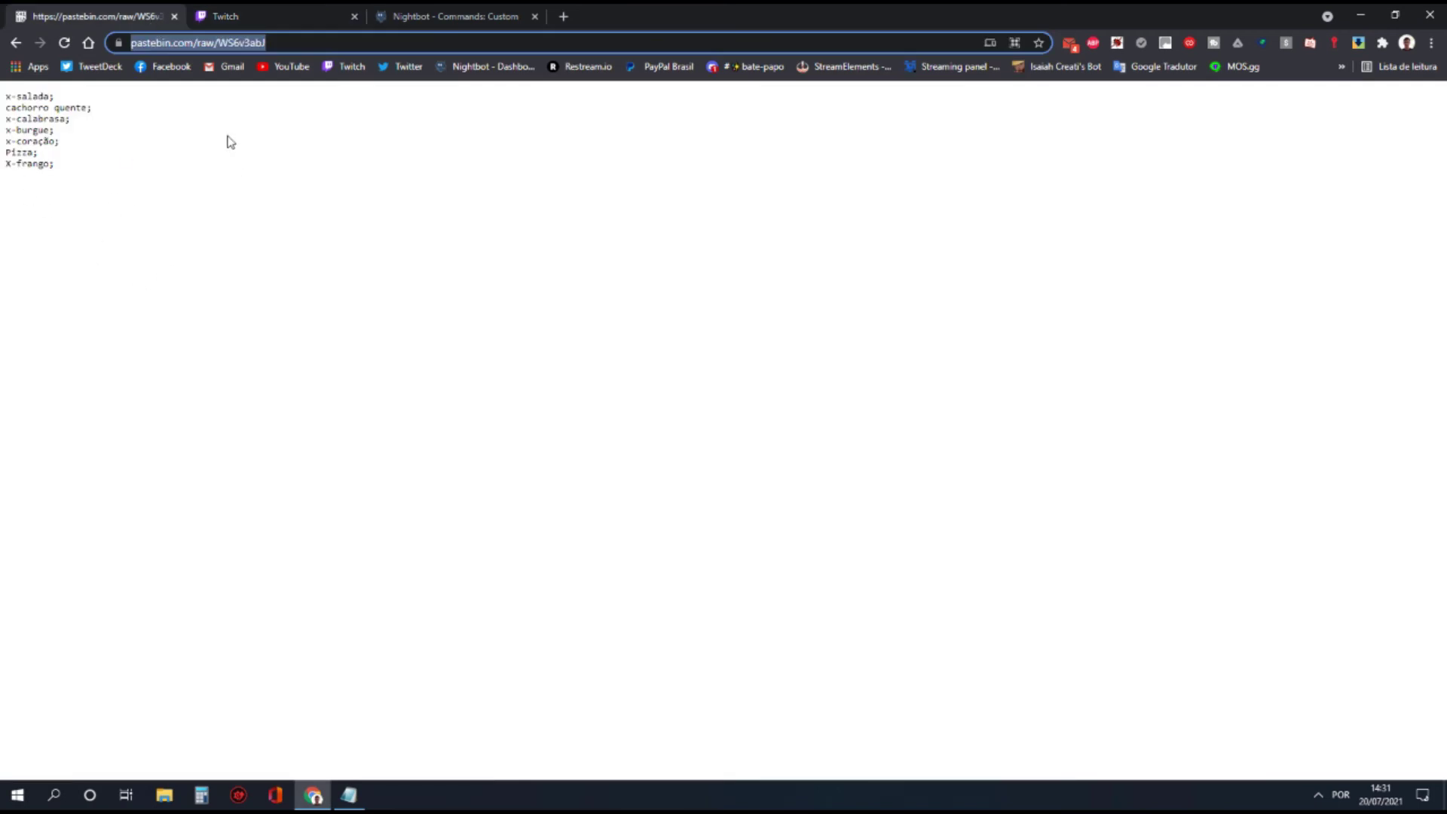
{"action": "left_click", "coordinate": [16, 43]}
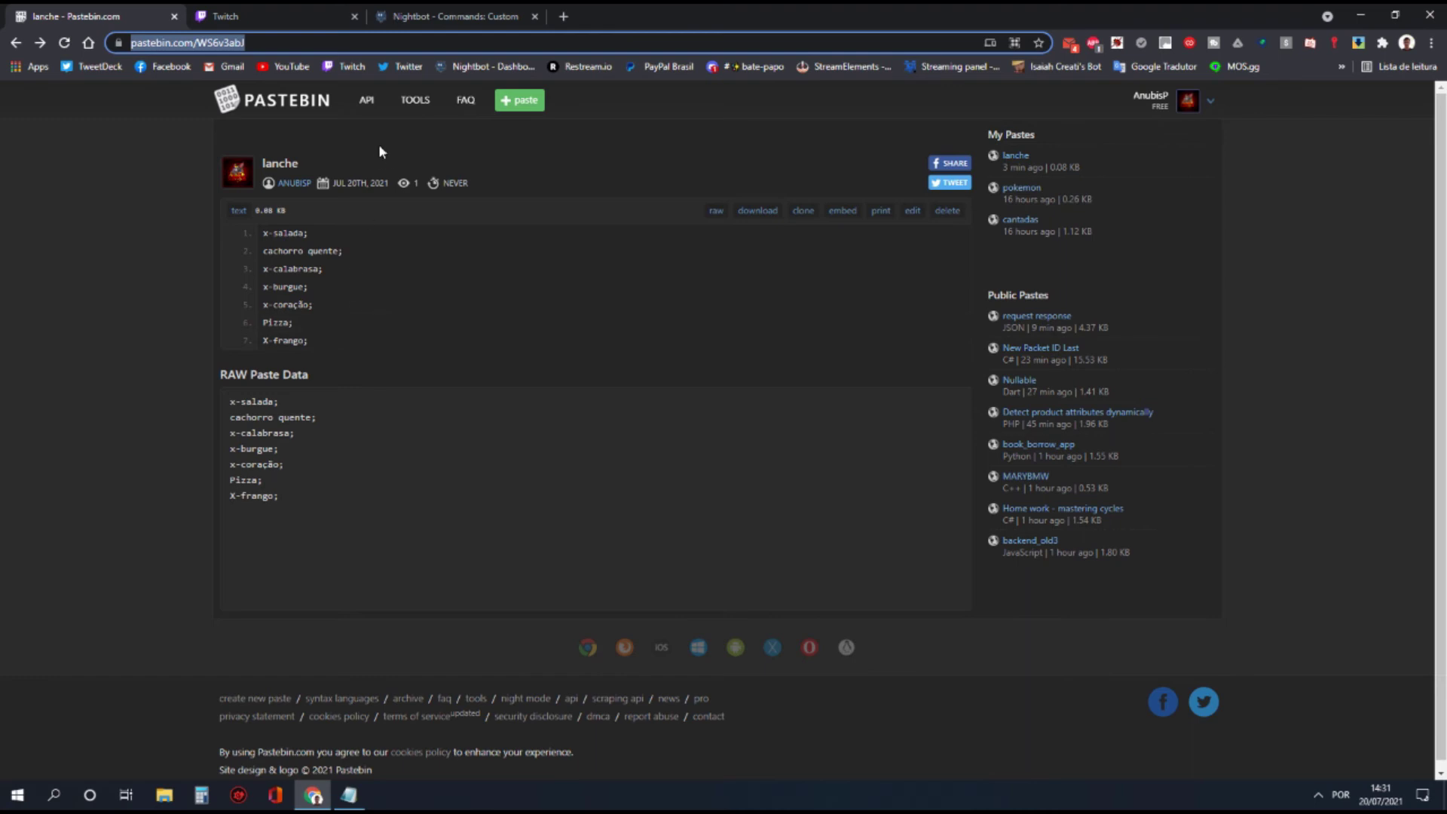
{"action": "left_click", "coordinate": [274, 18]}
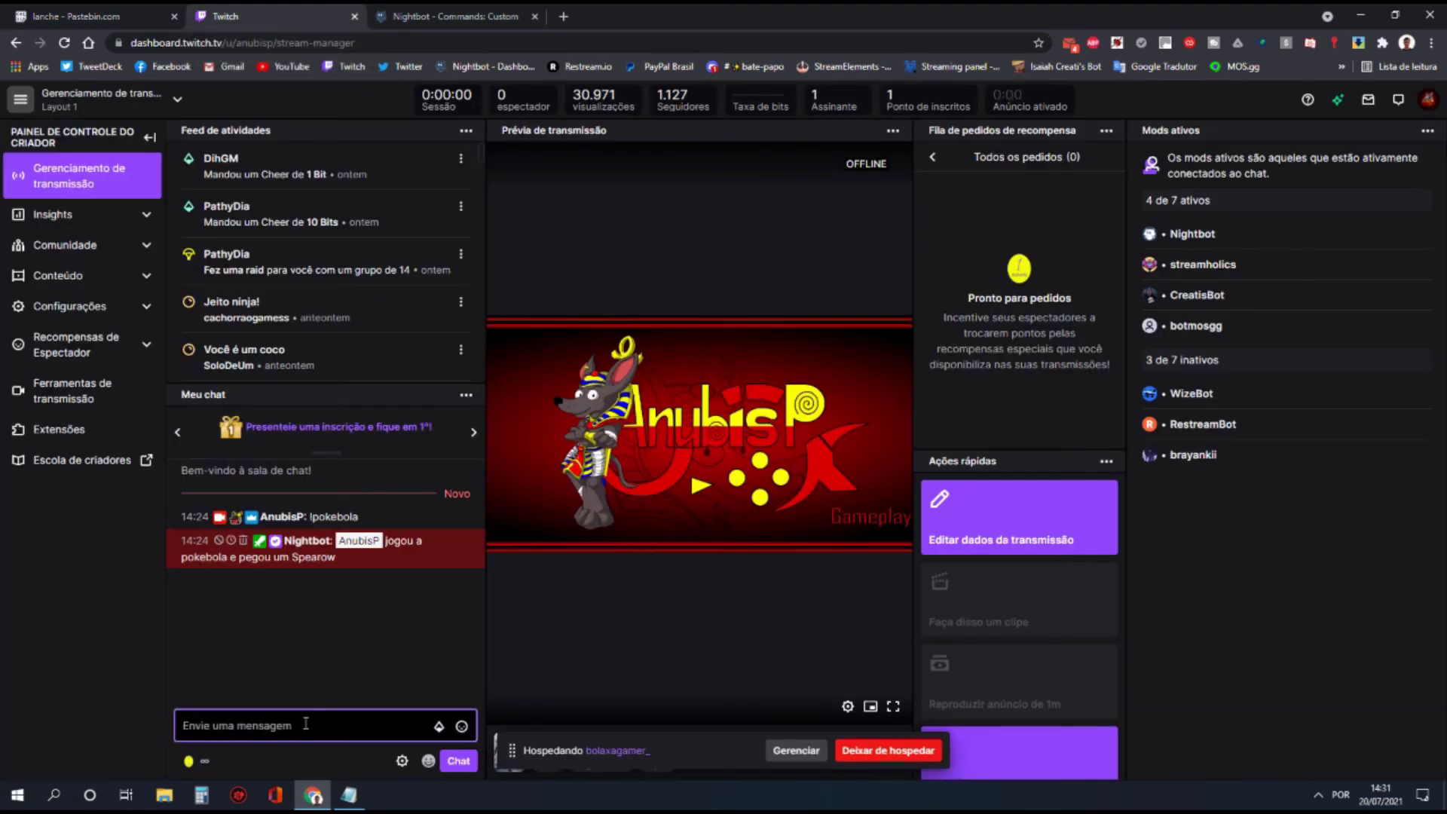
{"action": "type", "text": "!lanche AnubisP"}
{"action": "key", "text": "Return"}
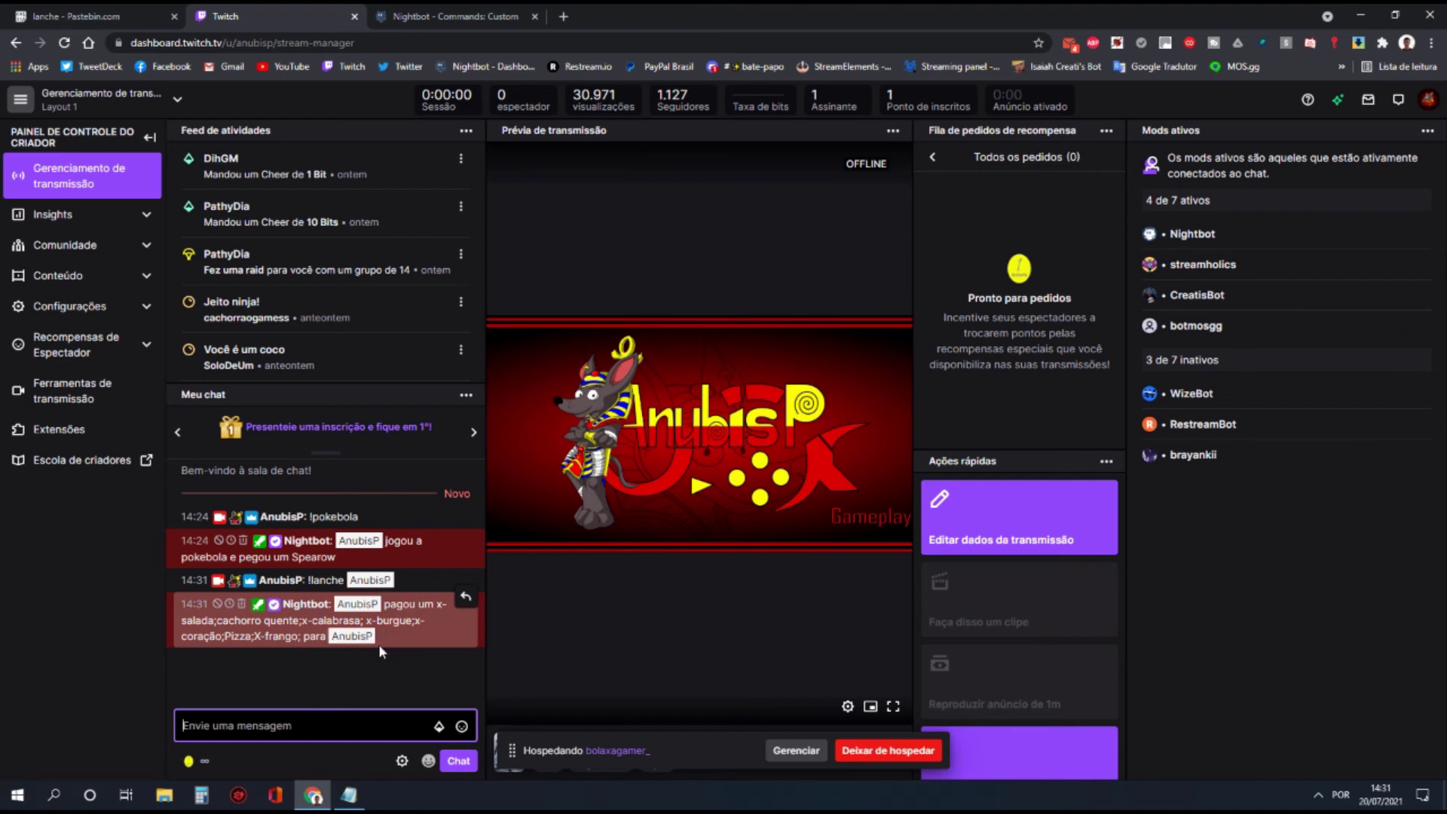
Edit the !lanche command in Nightbot, replacing the "|" separator inside split() with ";", and submit the change
{"action": "left_click", "coordinate": [405, 18]}
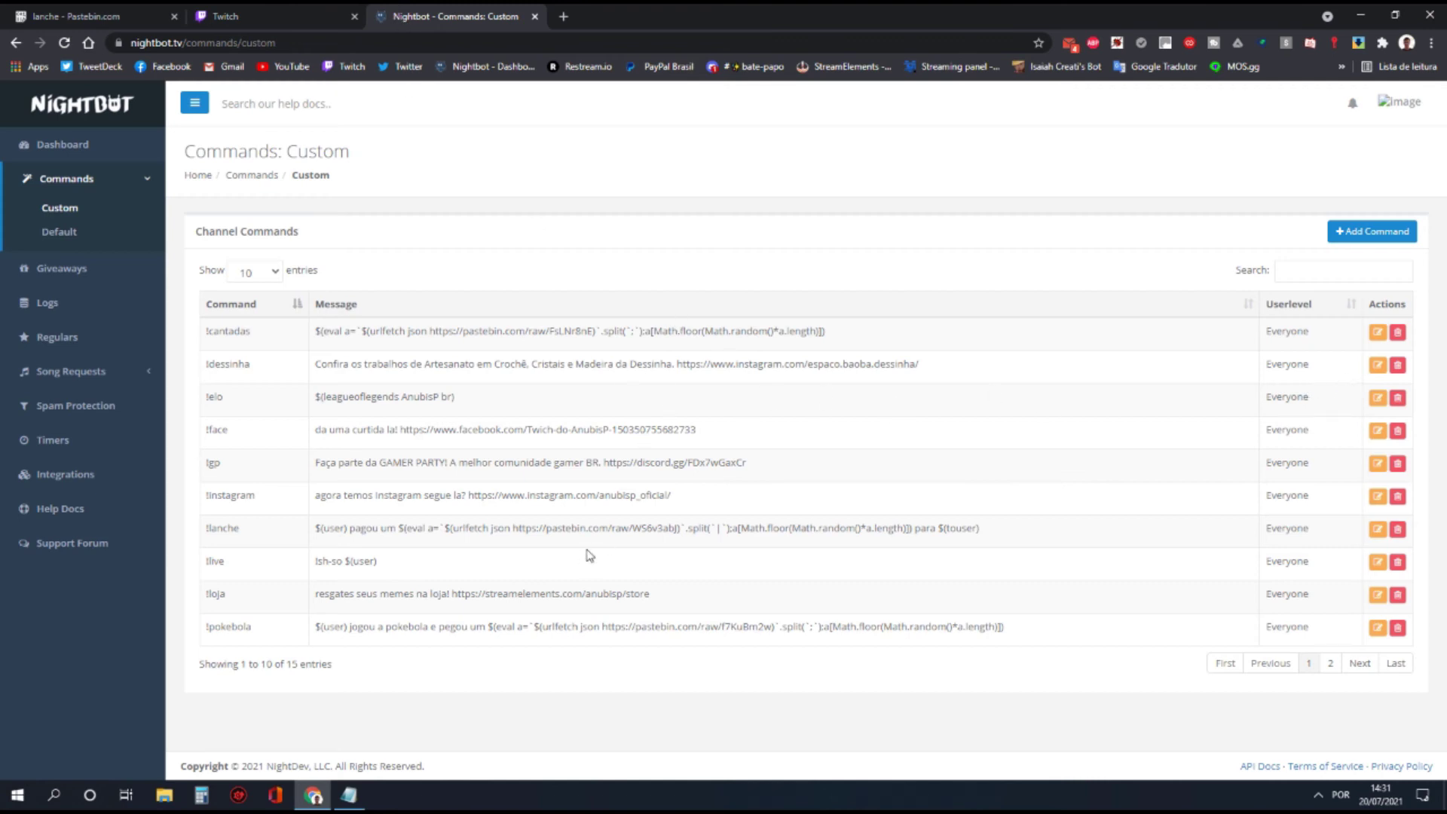
{"action": "left_click", "coordinate": [1376, 529]}
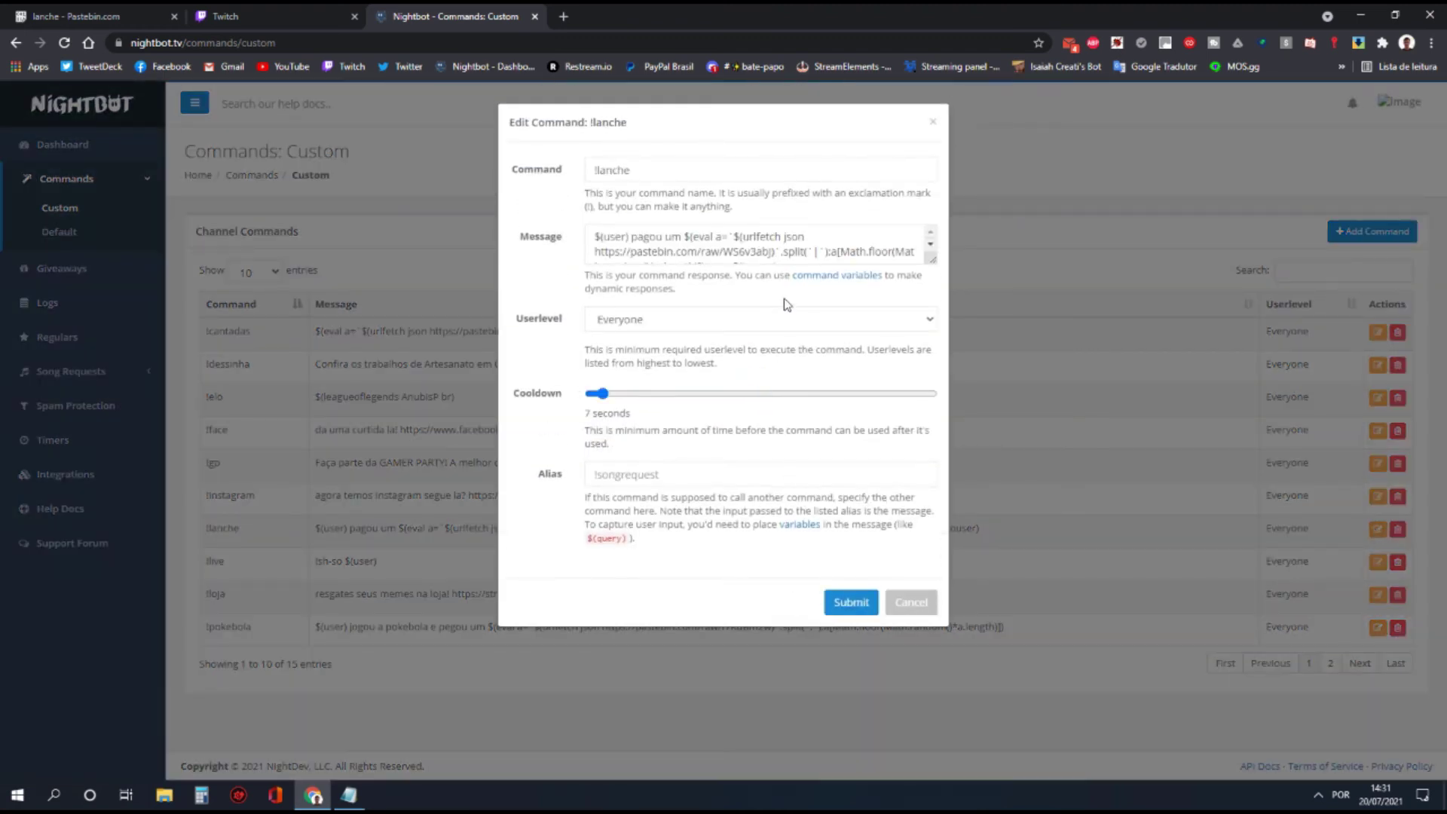
{"action": "left_click", "coordinate": [825, 263]}
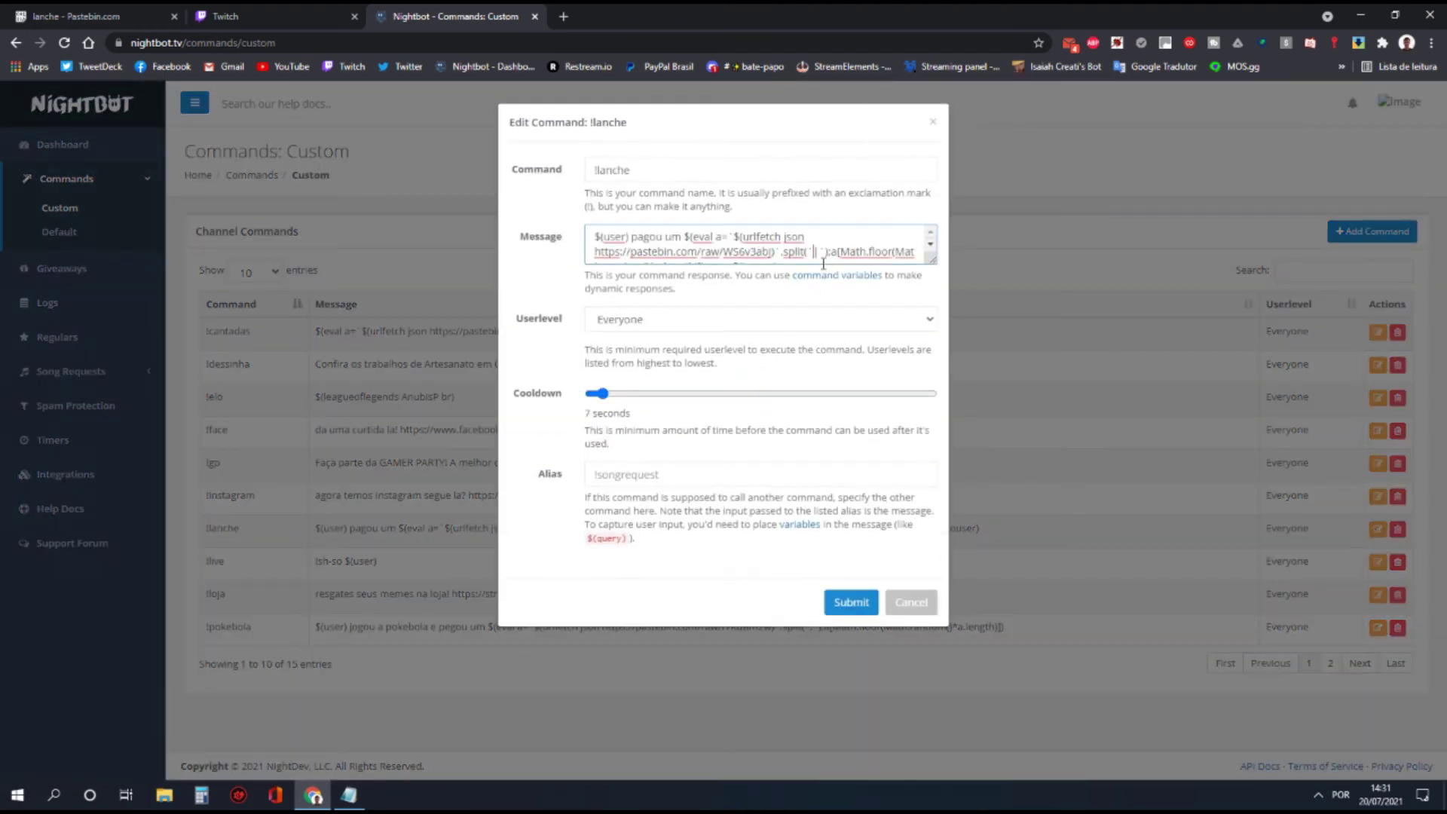
{"action": "key", "text": "BackSpace"}
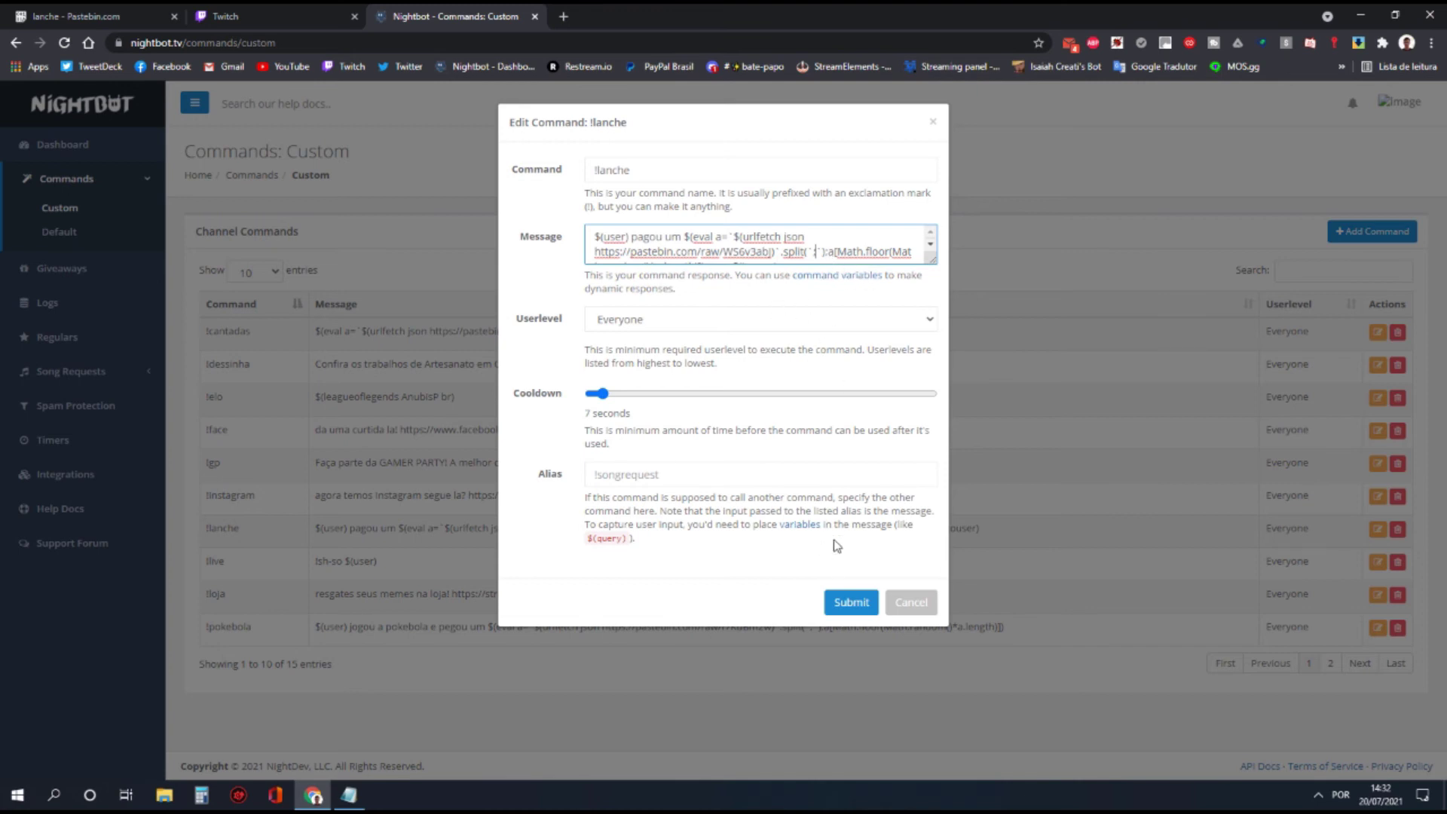
{"action": "left_click", "coordinate": [855, 611]}
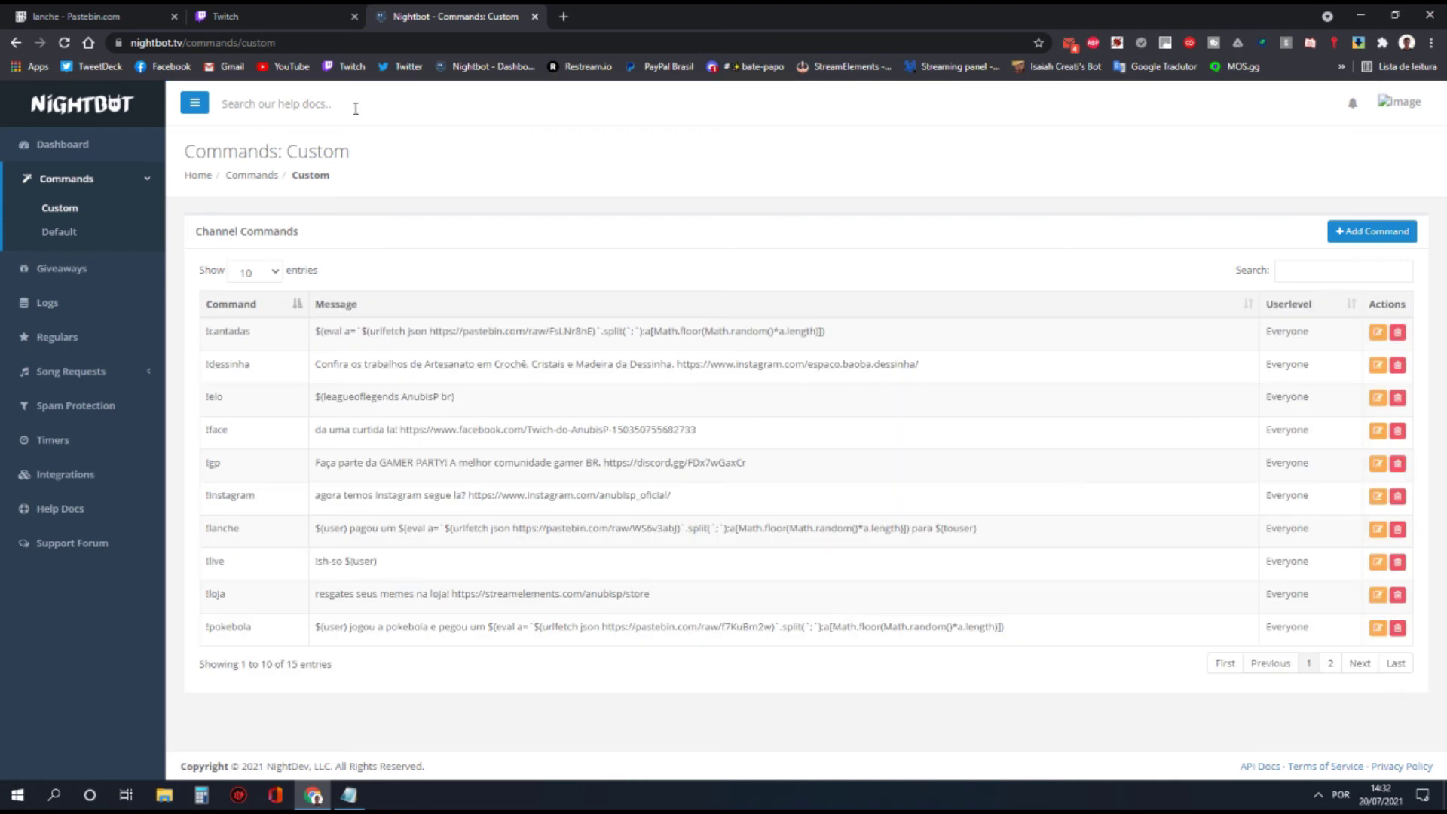
Retest the edited command in Twitch chat by sending "!lanche" with the channel's username again
{"action": "left_click", "coordinate": [275, 22]}
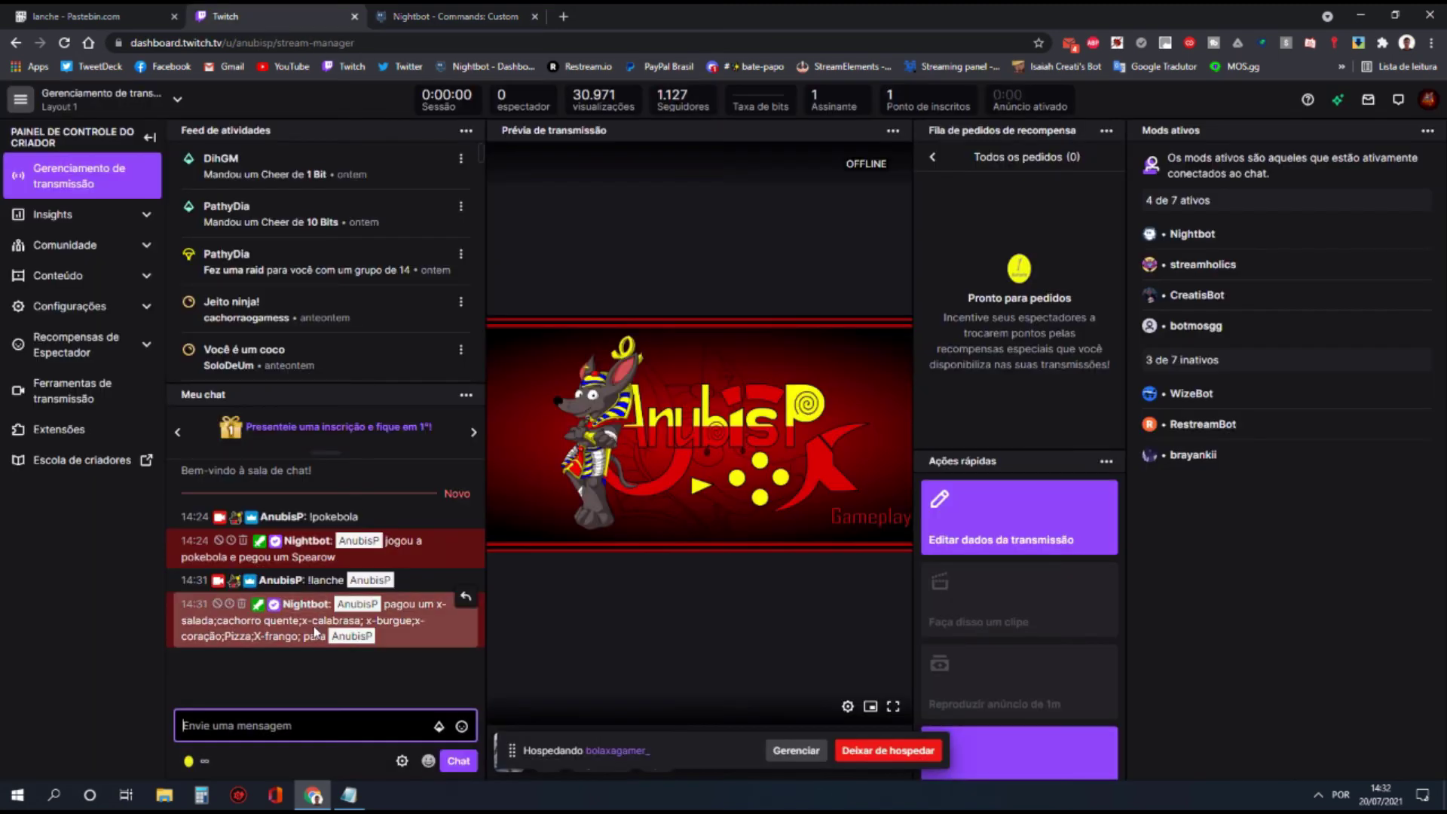
{"action": "type", "text": "!lanche AnubisP"}
{"action": "key", "text": "Return"}
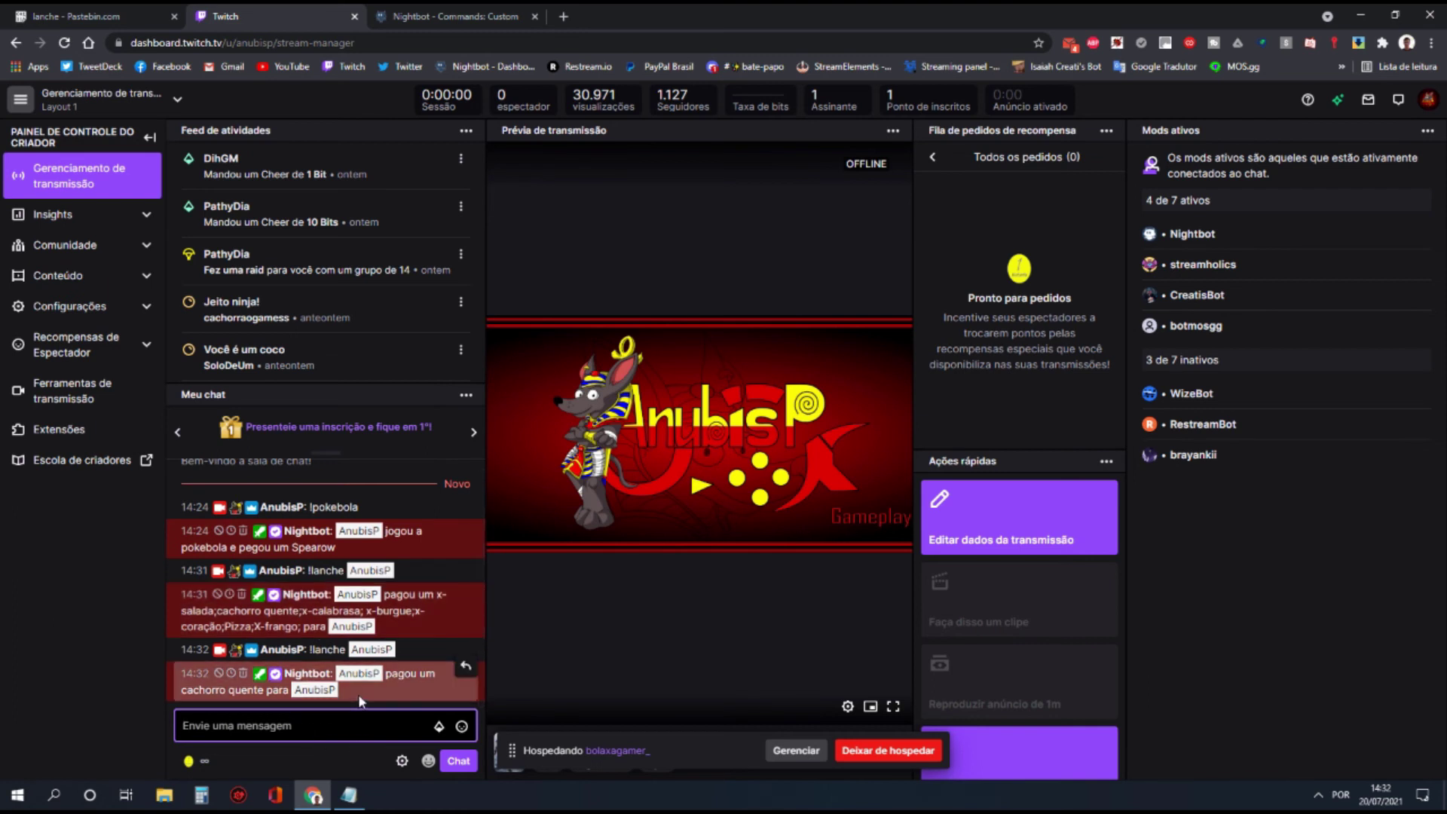
Check the lanche paste on Pastebin, and send "!cantadas" twice in Twitch chat to test the random replies
{"action": "left_click", "coordinate": [92, 21]}
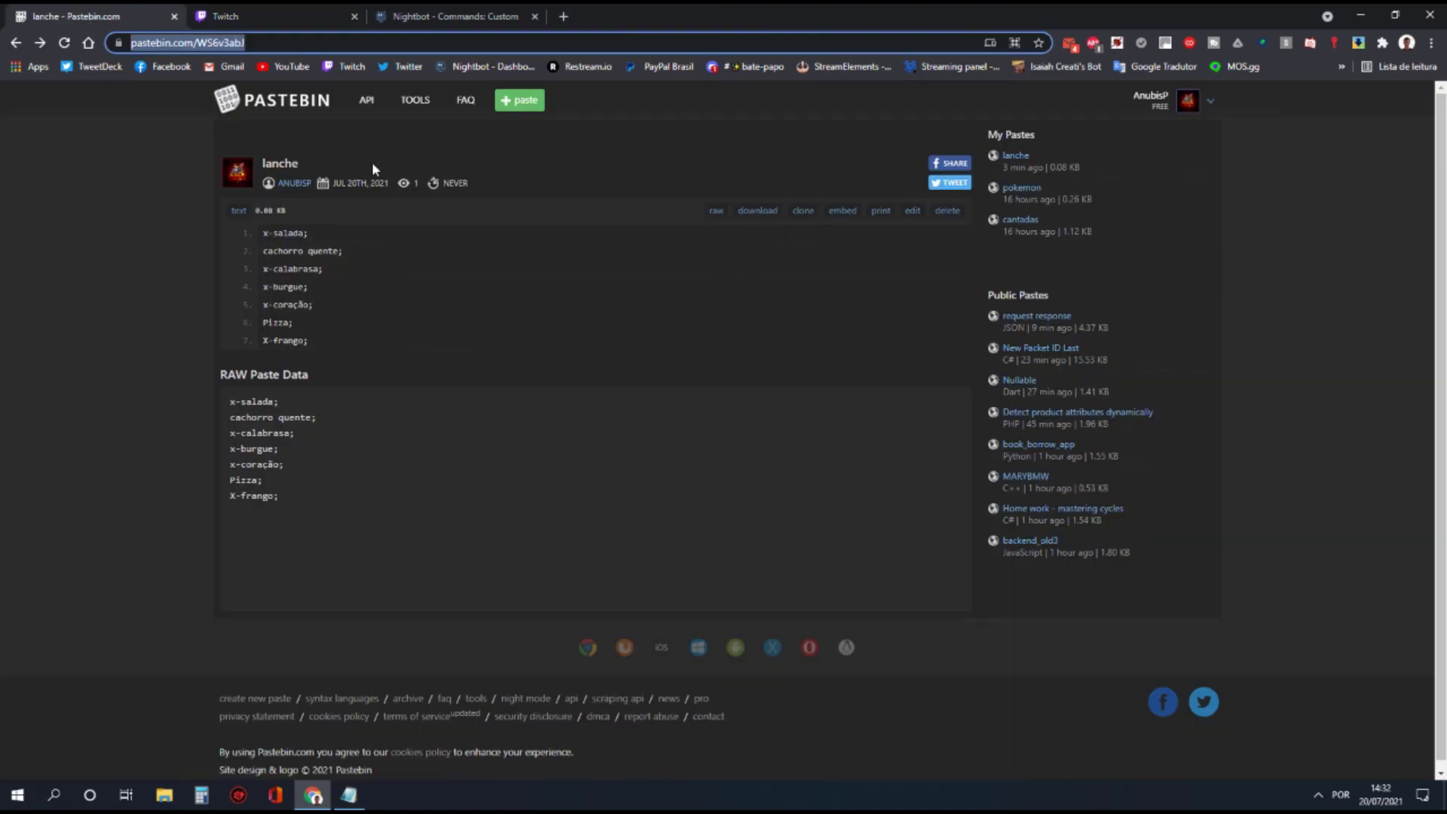
{"action": "left_click", "coordinate": [275, 15]}
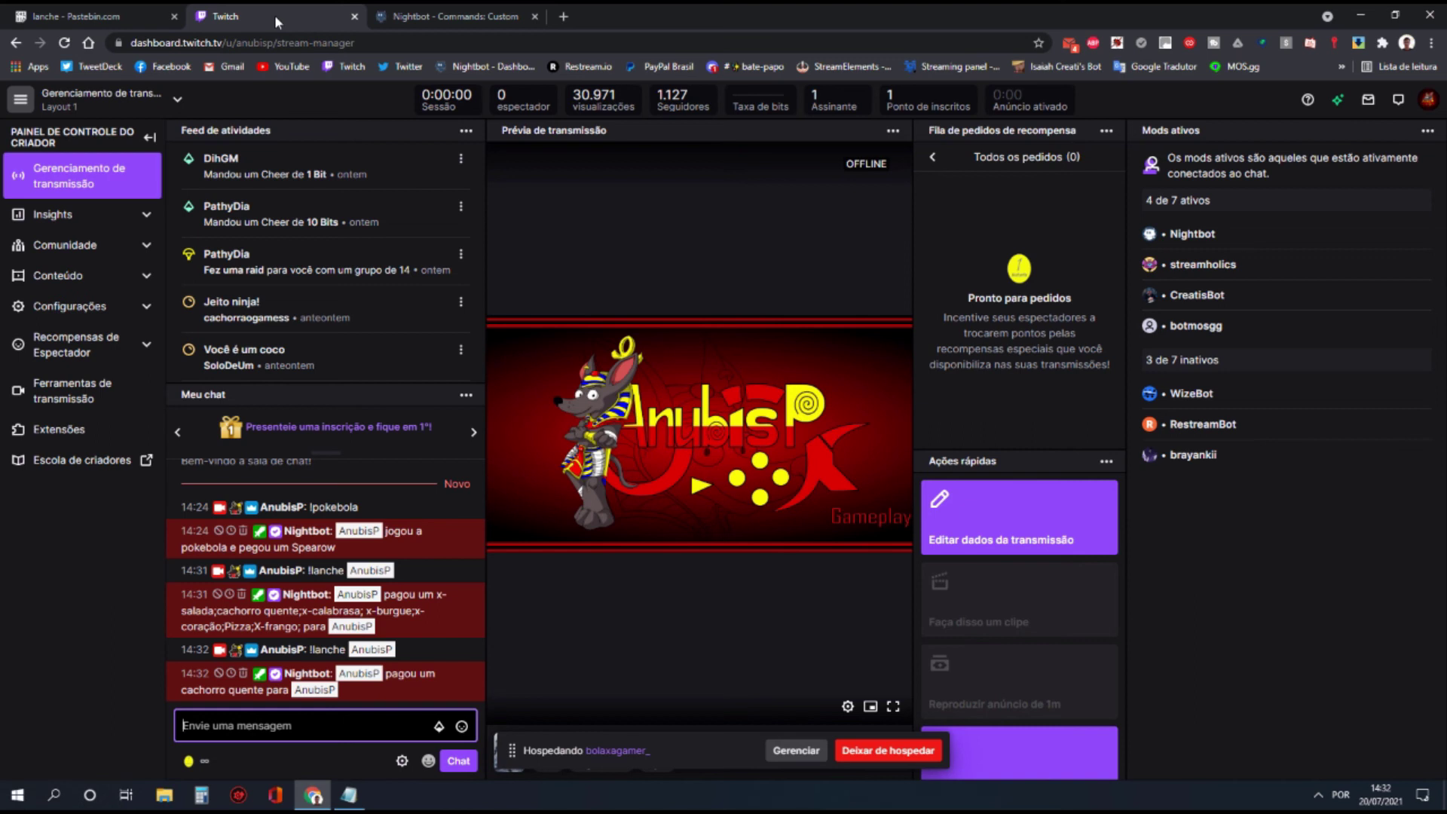
{"action": "type", "text": "!cantadas"}
{"action": "key", "text": "Return"}
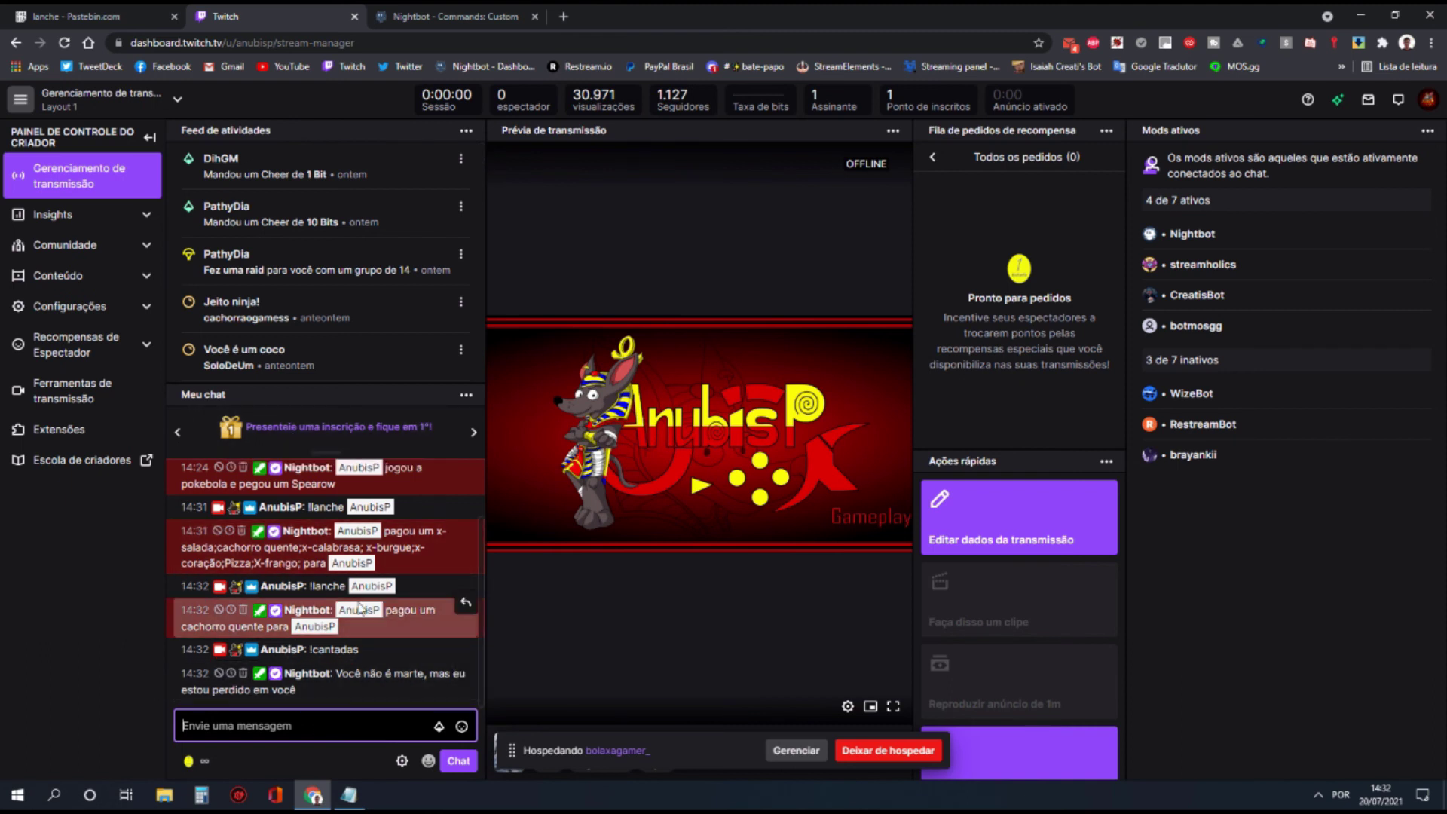
{"action": "type", "text": "!cantadas"}
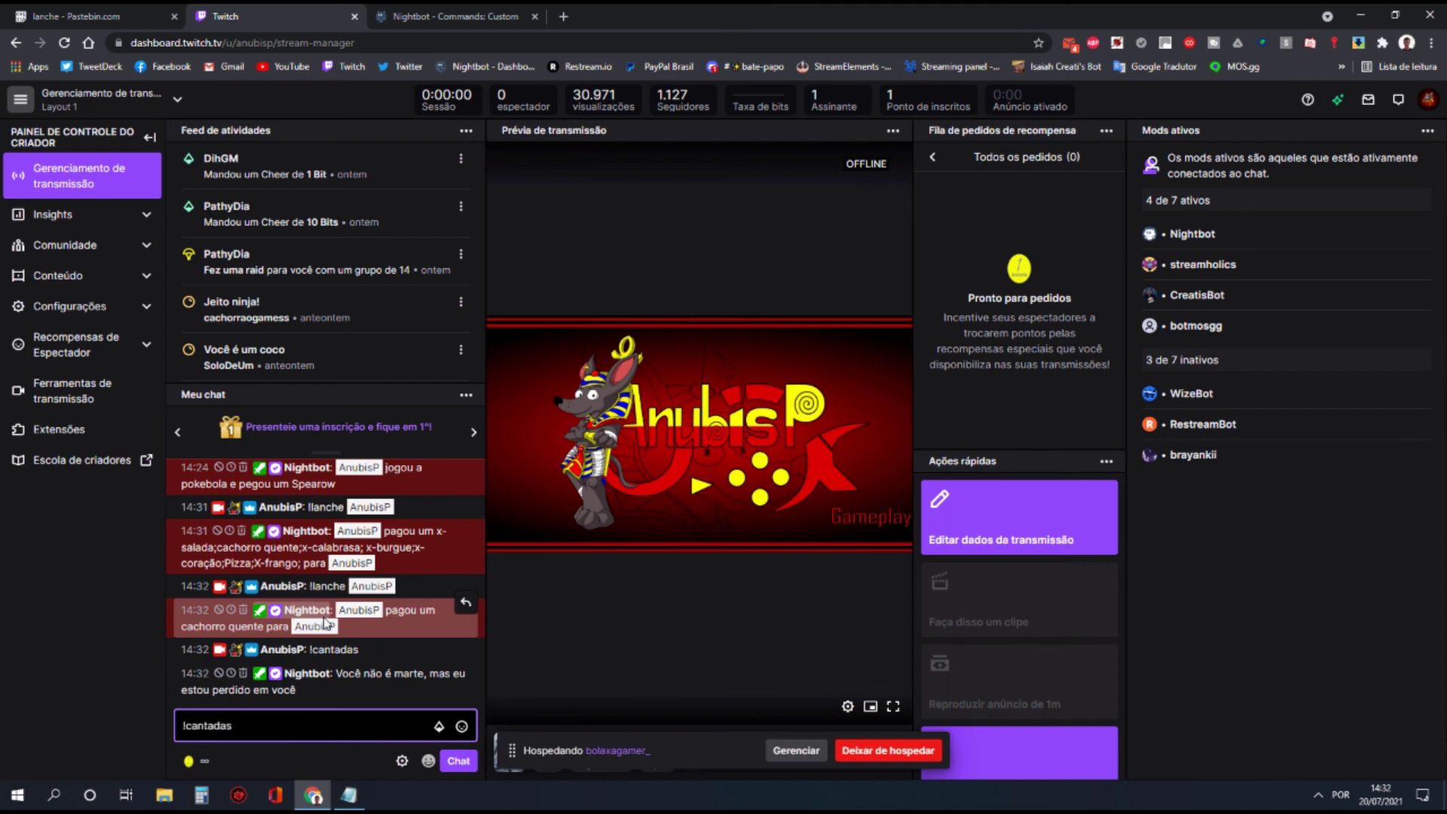
{"action": "key", "text": "Return"}
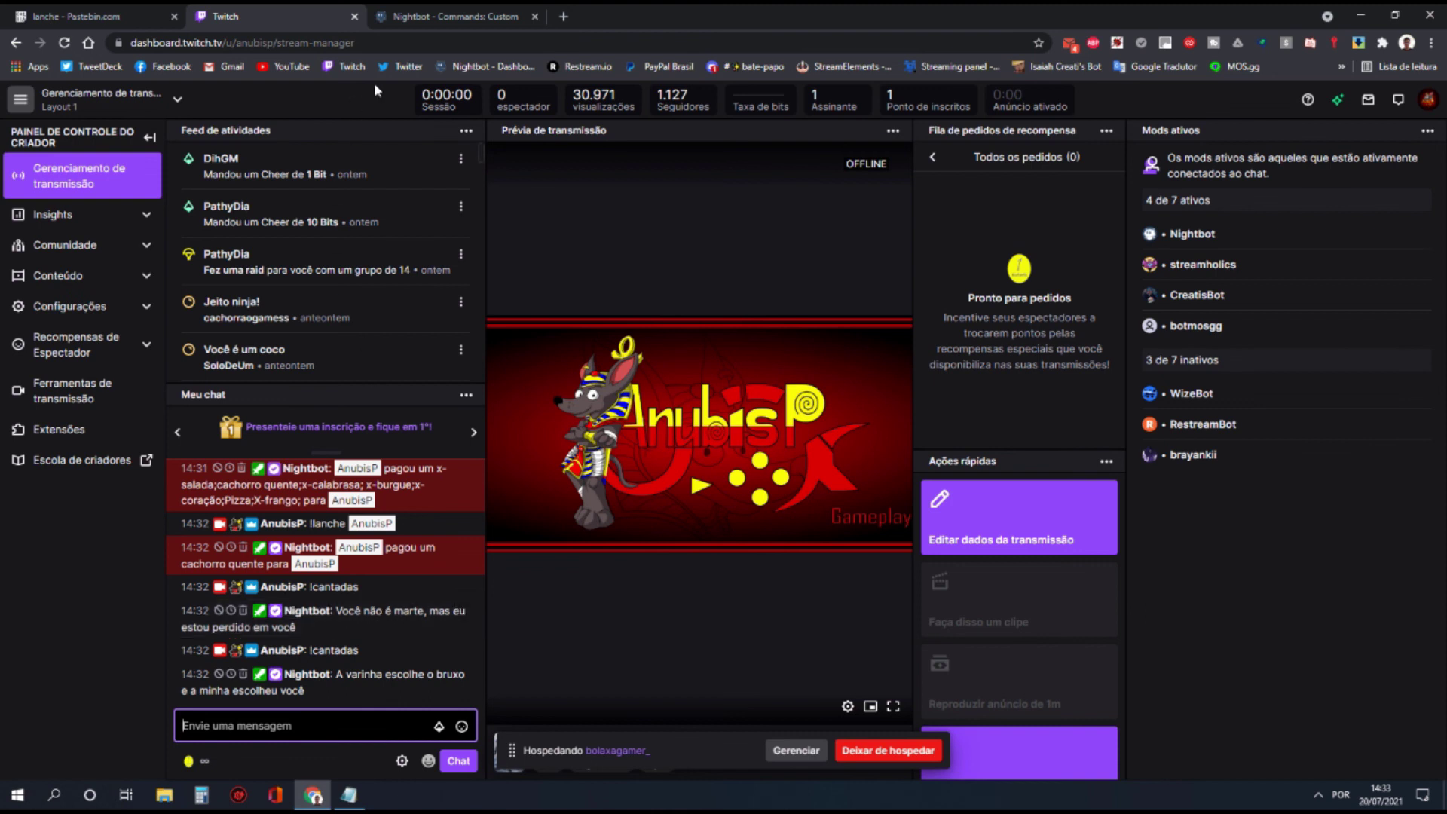
Review the lanche paste and Nightbot's custom commands list, and bring up the Notepad notes with the $(eval ...) template
{"action": "left_click", "coordinate": [134, 13]}
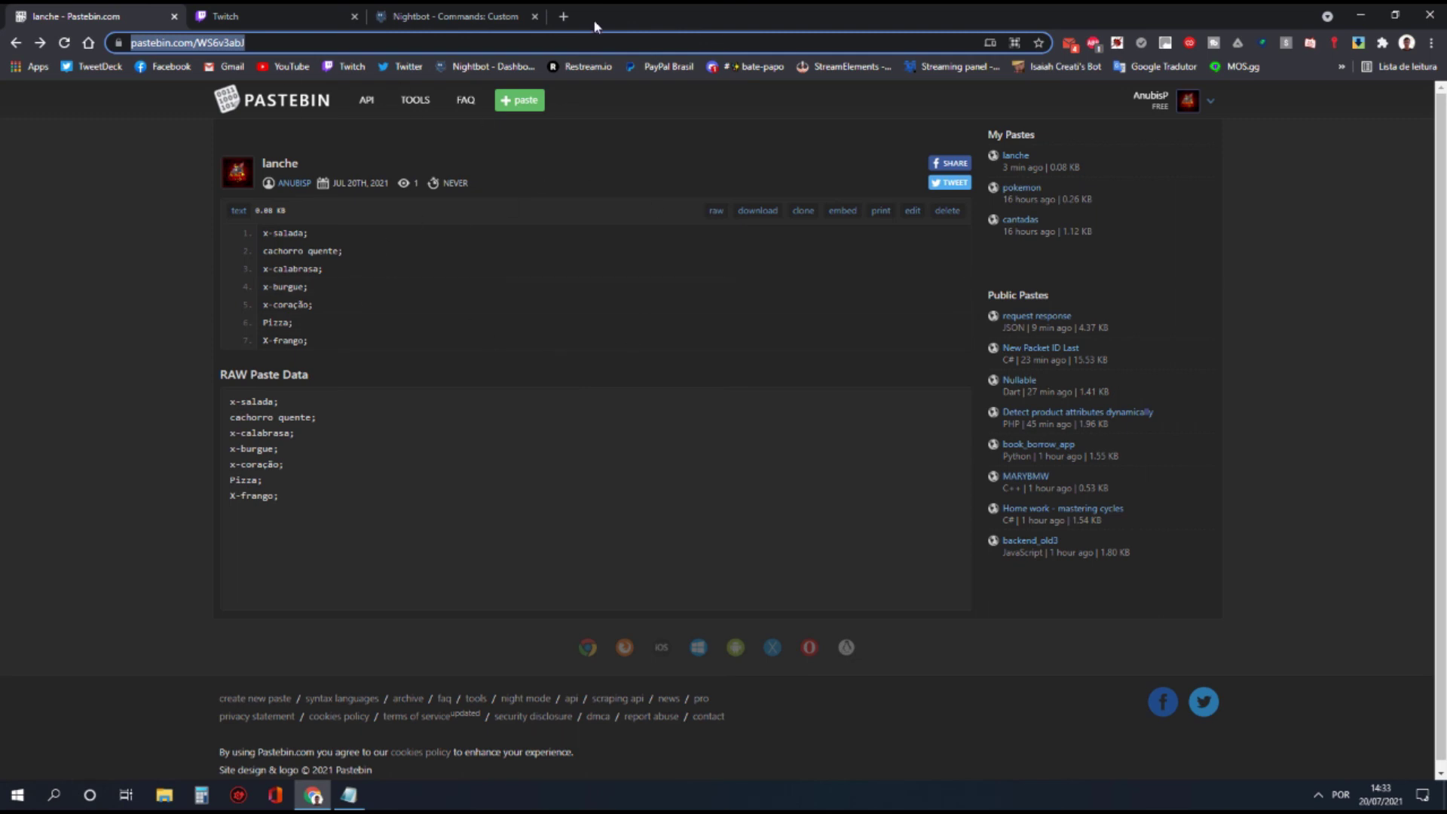
{"action": "left_click", "coordinate": [480, 13]}
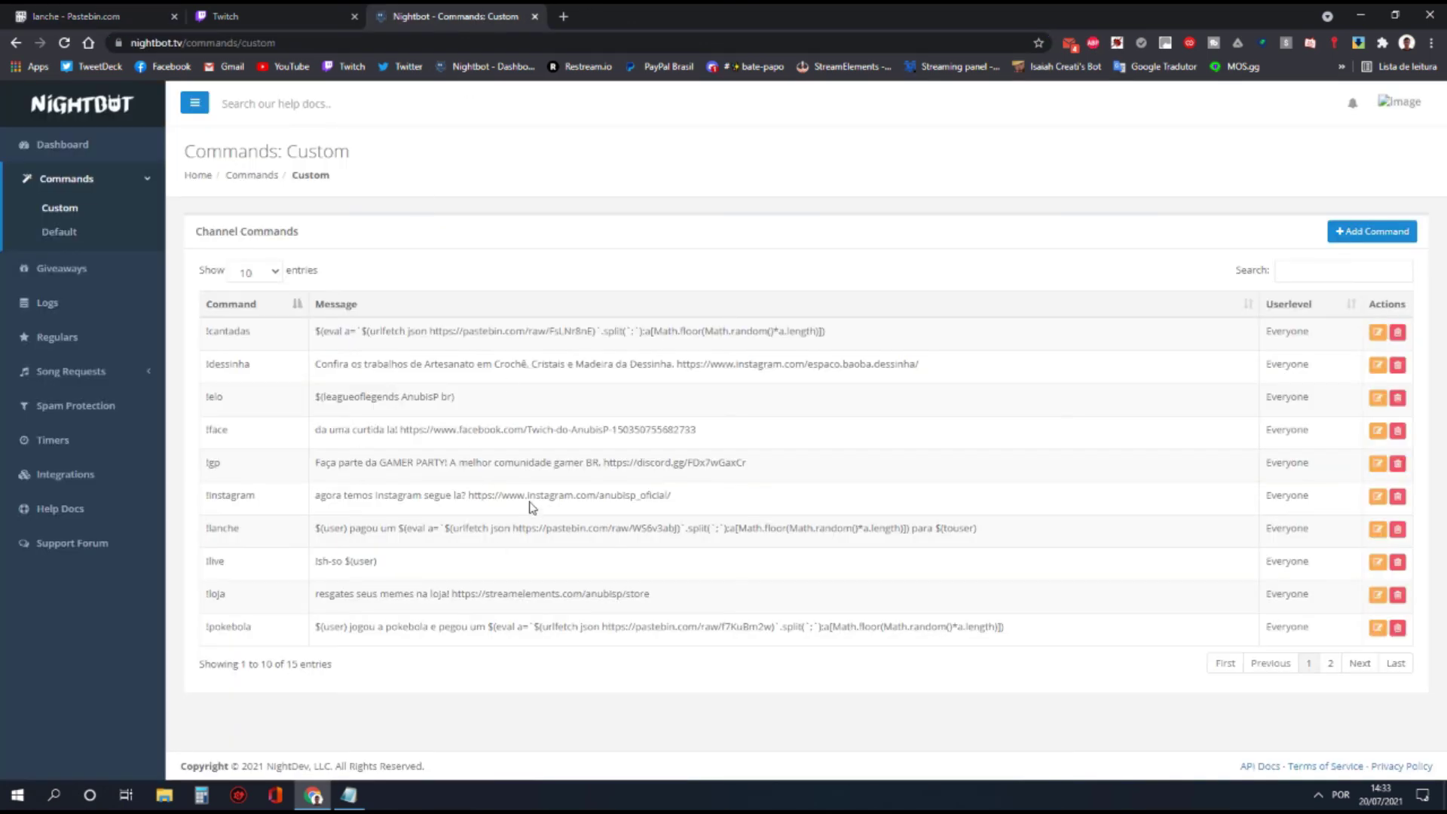
{"action": "left_click", "coordinate": [349, 795]}
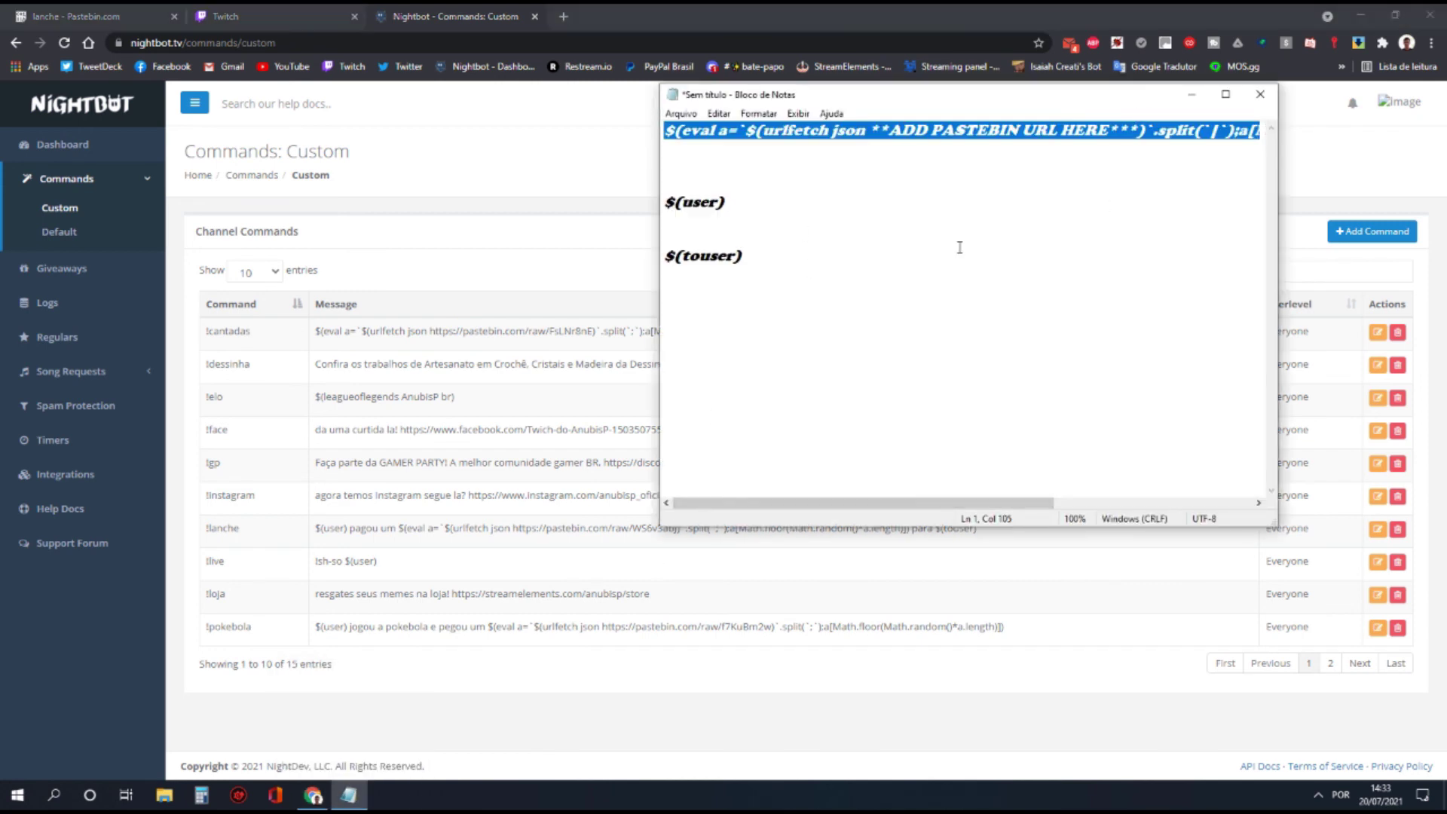